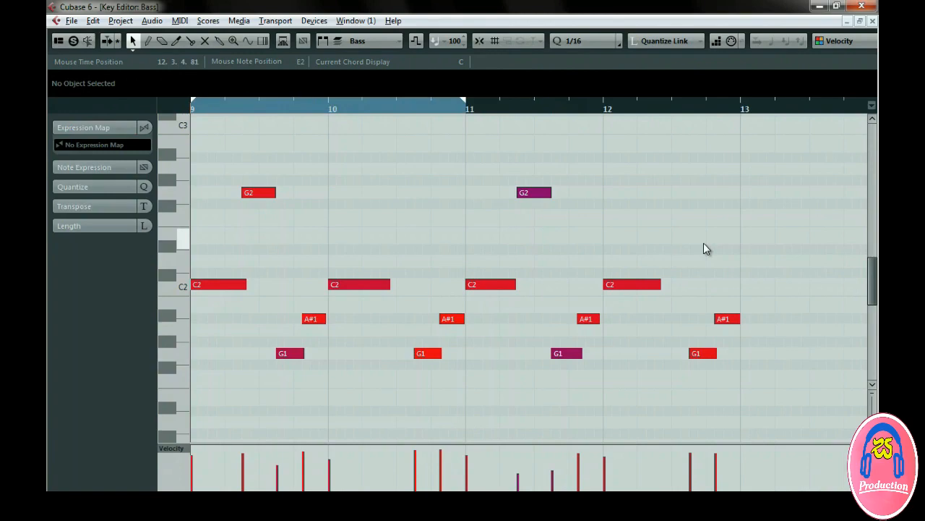
# Confirm Open Key Editor as the default edit action for MIDI events in the preferences.
pyautogui.click(872, 21)
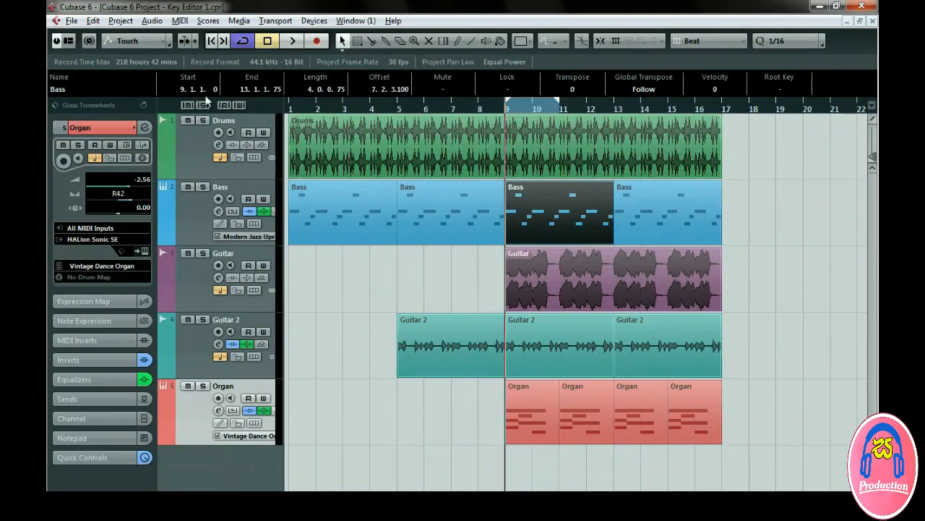
pyautogui.click(71, 20)
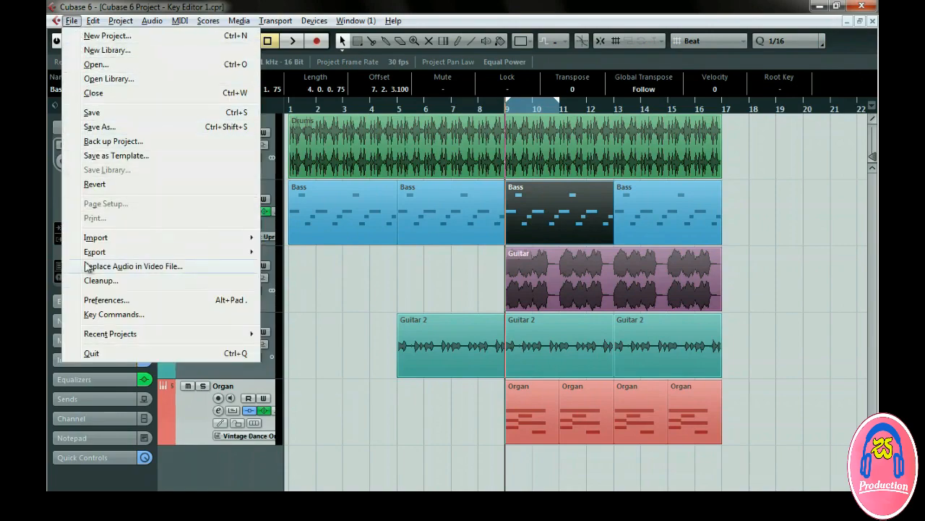
pyautogui.click(167, 303)
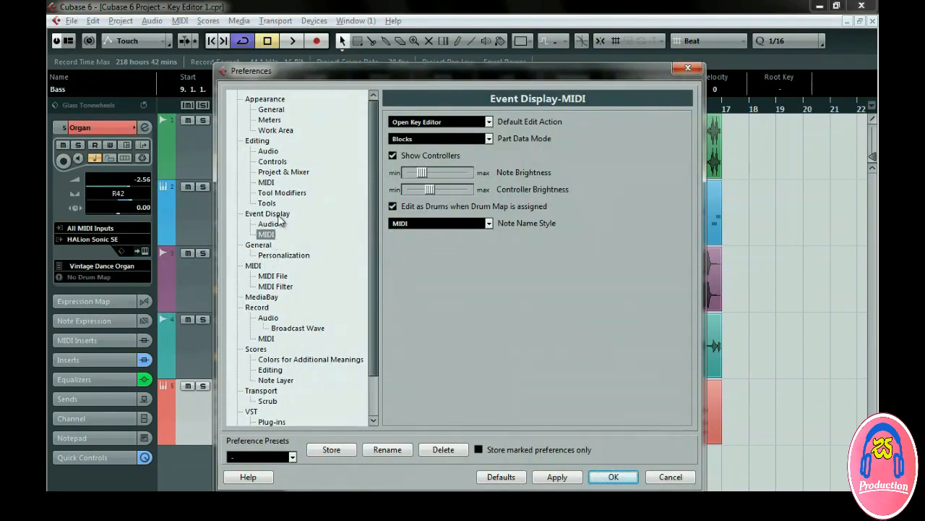
pyautogui.click(482, 124)
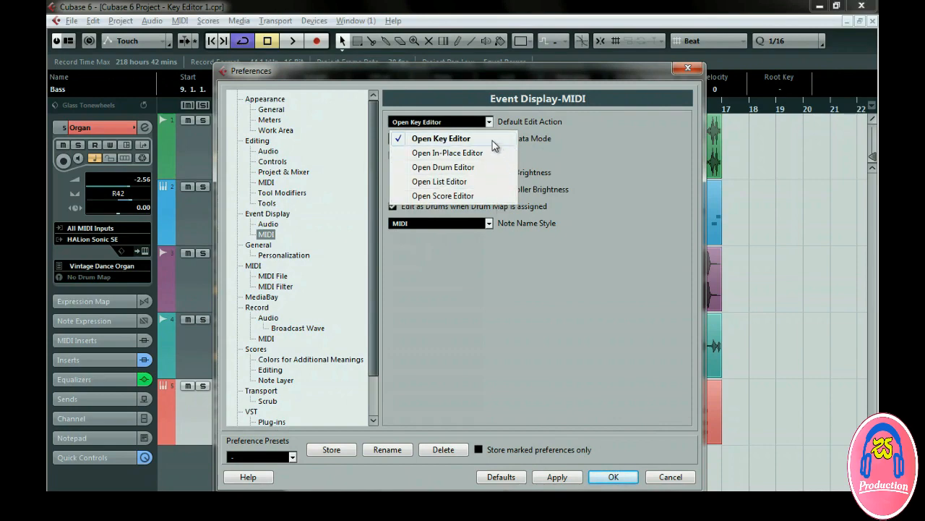
pyautogui.click(493, 141)
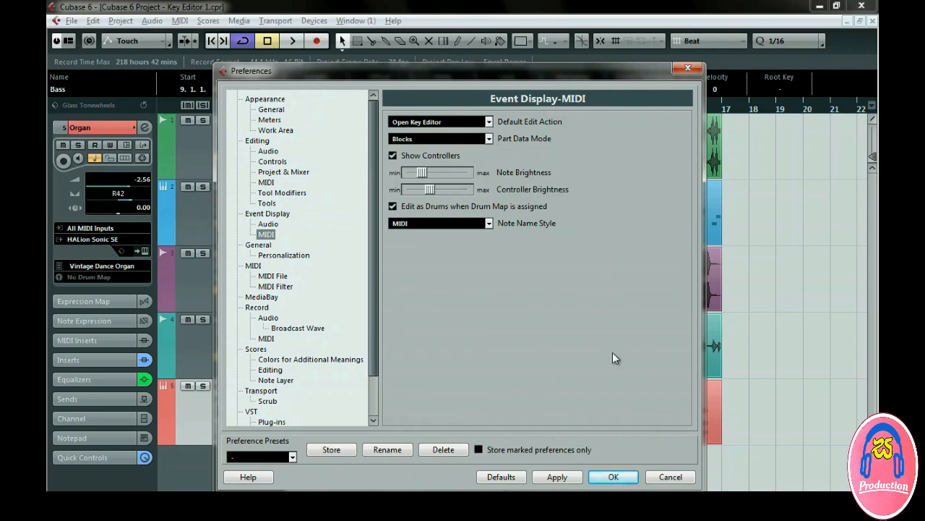
pyautogui.click(602, 477)
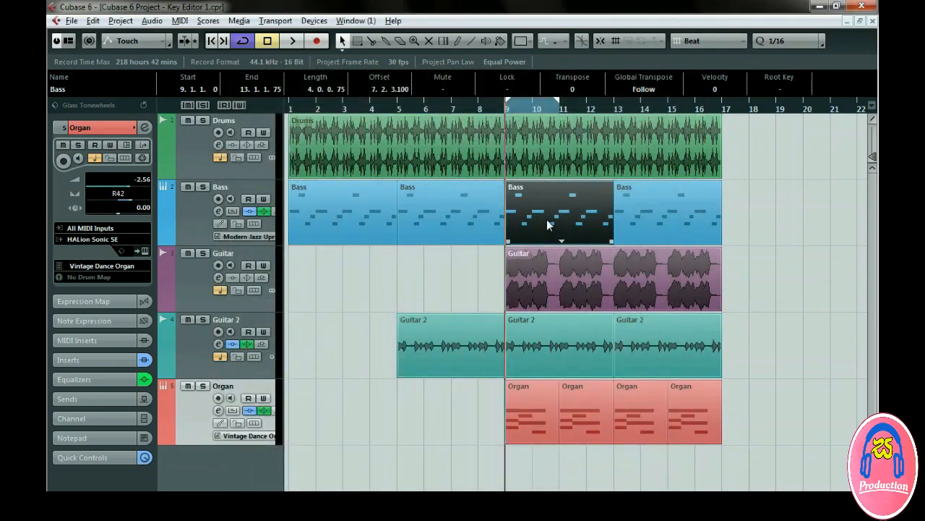
# Open the Bass part at bar 9 in the Key Editor and review which toolbar sections can be displayed.
pyautogui.doubleClick(546, 221)
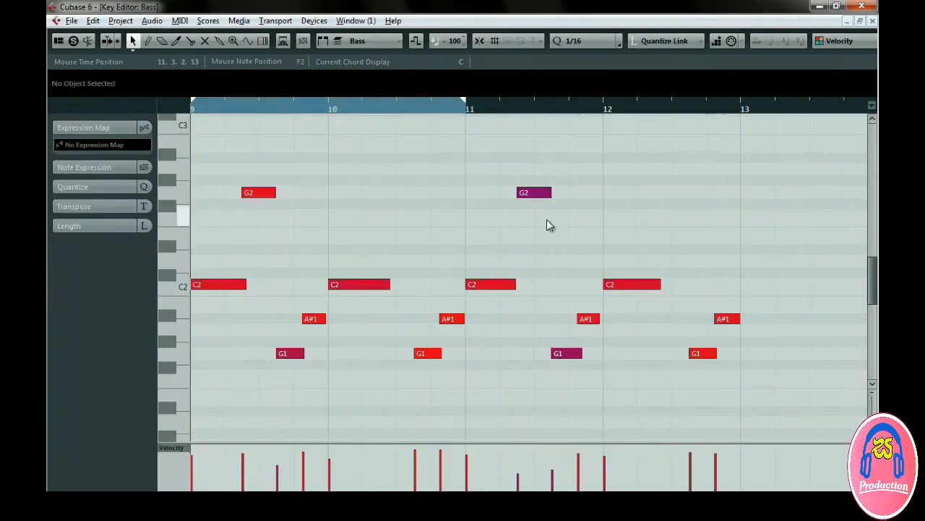
pyautogui.rightClick(471, 43)
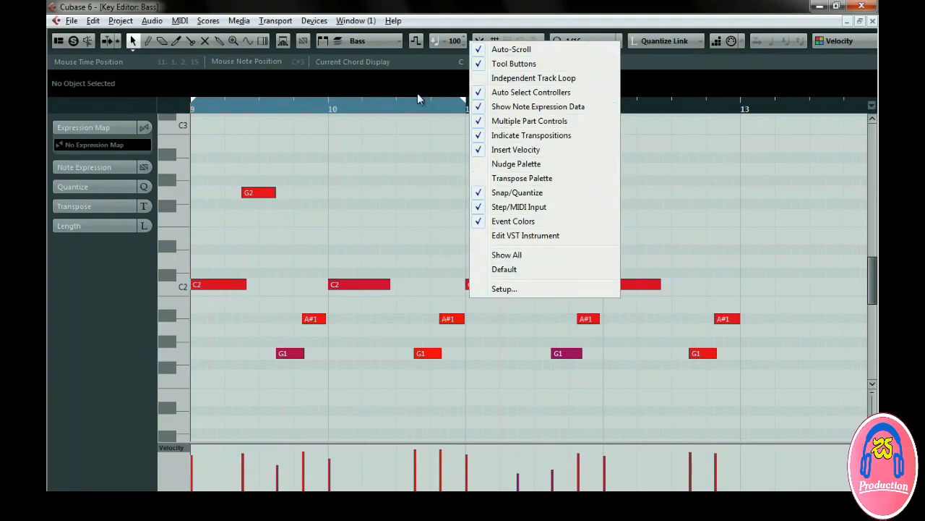
pyautogui.click(426, 72)
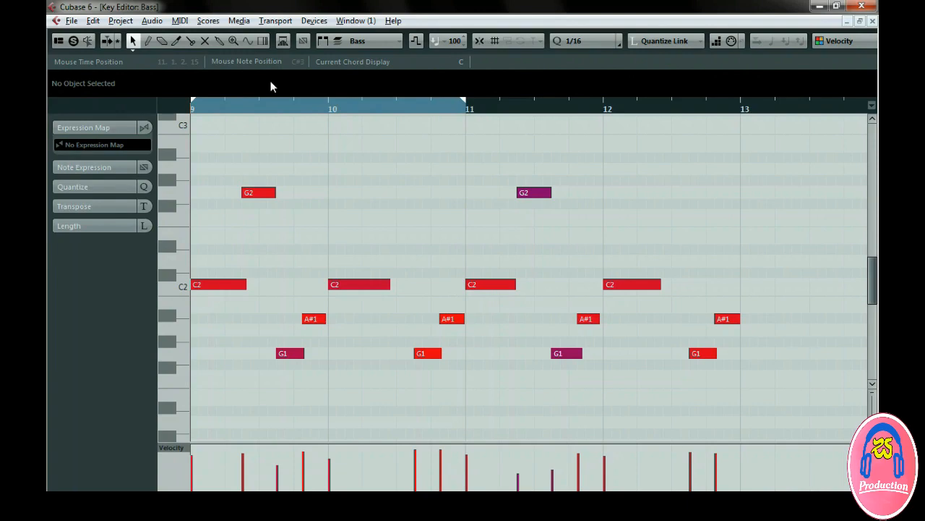
# Hide the editor's status line and info line and show both again in the window layout settings.
pyautogui.click(60, 43)
pyautogui.click(119, 75)
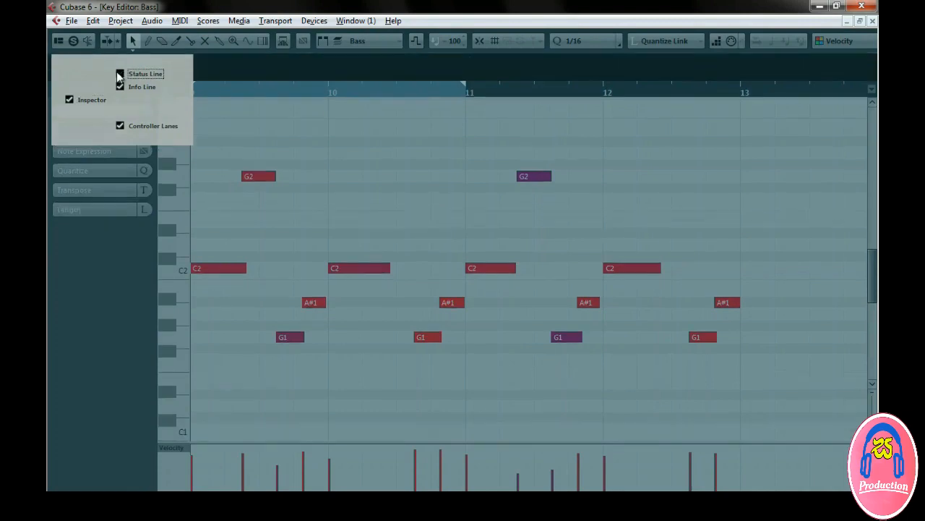
pyautogui.click(120, 87)
pyautogui.click(120, 86)
pyautogui.click(120, 74)
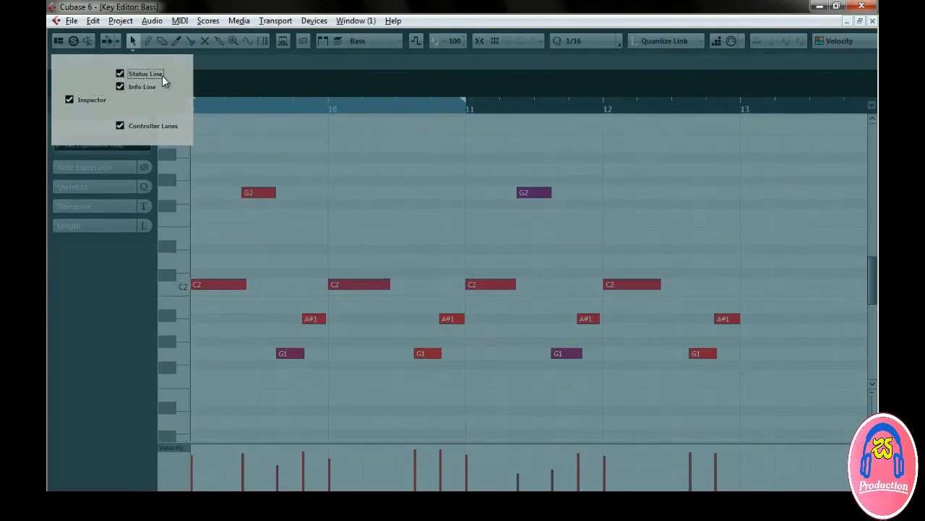
pyautogui.click(215, 62)
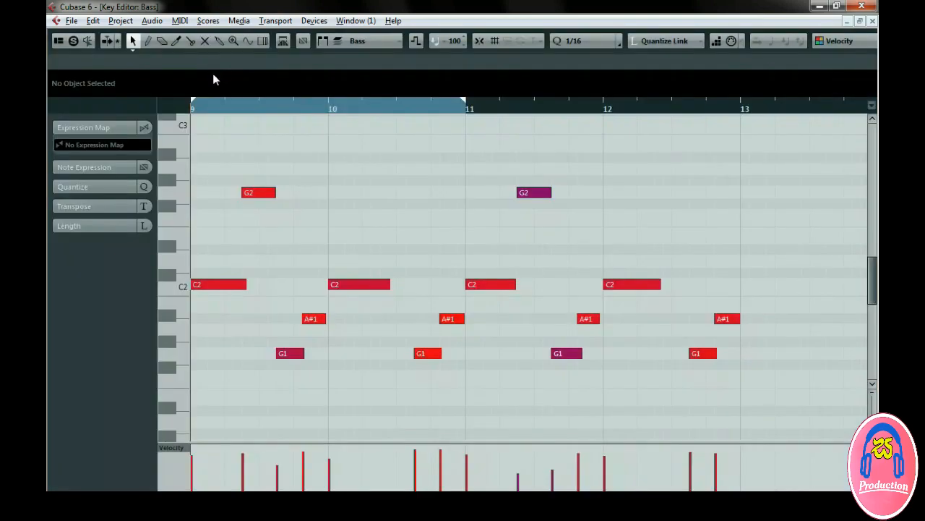
# Select the first G2 note to examine its values in the info line, and deselect it.
pyautogui.click(253, 192)
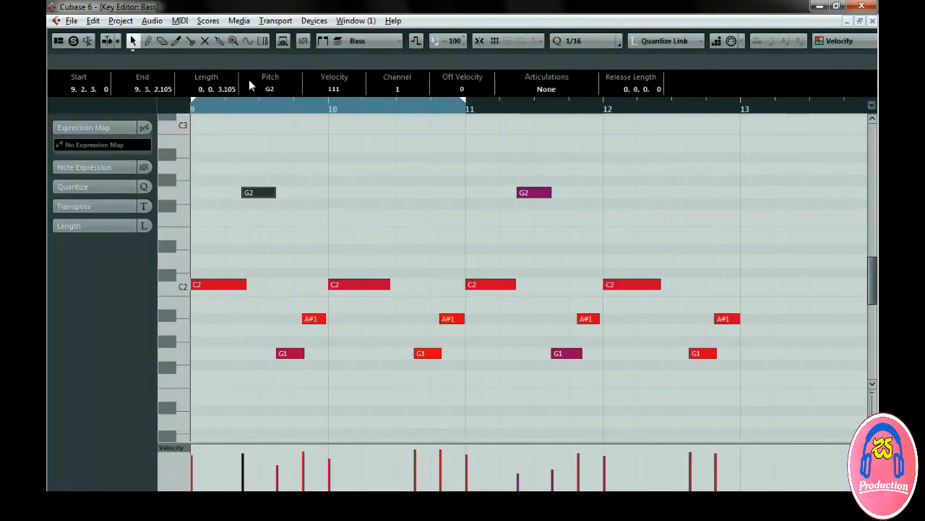
pyautogui.click(214, 138)
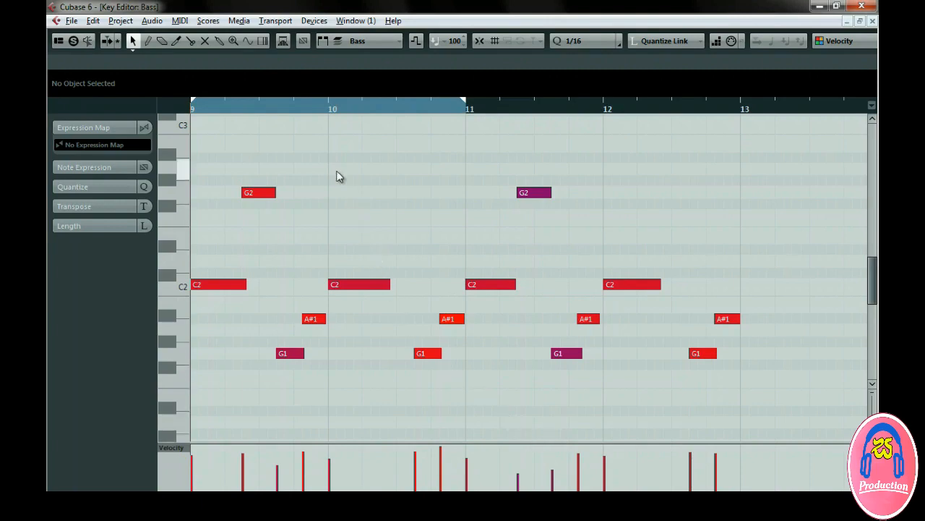
# Show the part borders and resize the Bass part, trimming its end to before bar 12 and extending it to just past bar 13.
pyautogui.click(323, 41)
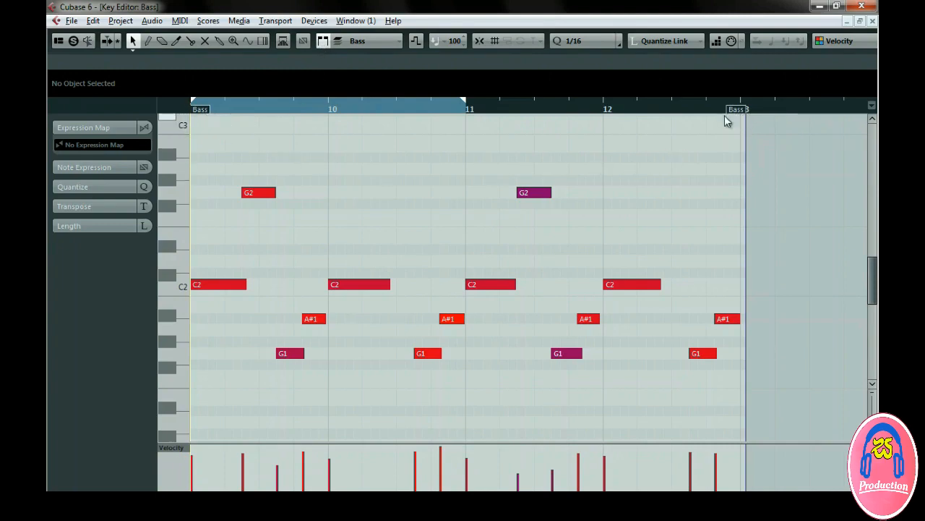
pyautogui.click(860, 20)
pyautogui.moveTo(743, 366)
pyautogui.mouseDown()
pyautogui.moveTo(310, 378)
pyautogui.moveTo(781, 368)
pyautogui.moveTo(586, 389)
pyautogui.moveTo(290, 392)
pyautogui.moveTo(808, 387)
pyautogui.moveTo(372, 394)
pyautogui.moveTo(713, 396)
pyautogui.moveTo(768, 394)
pyautogui.moveTo(766, 386)
pyautogui.mouseUp()
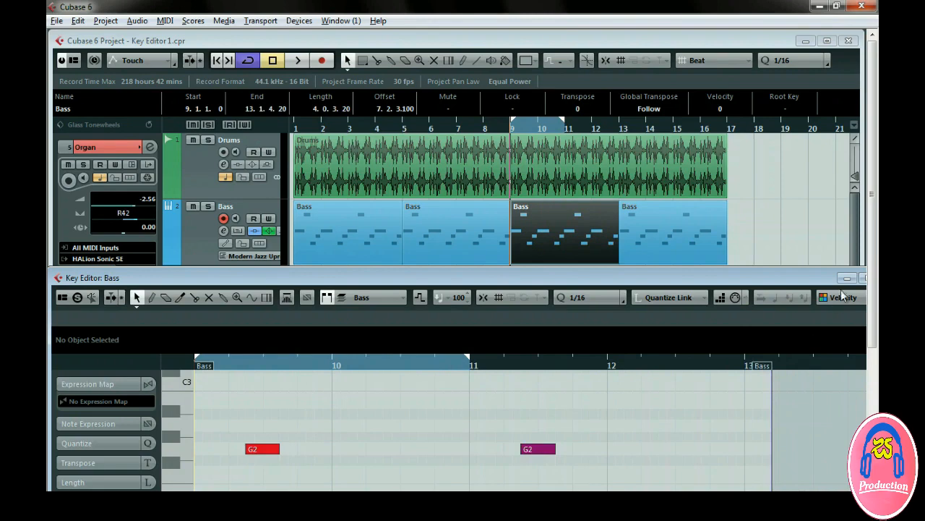
pyautogui.click(861, 278)
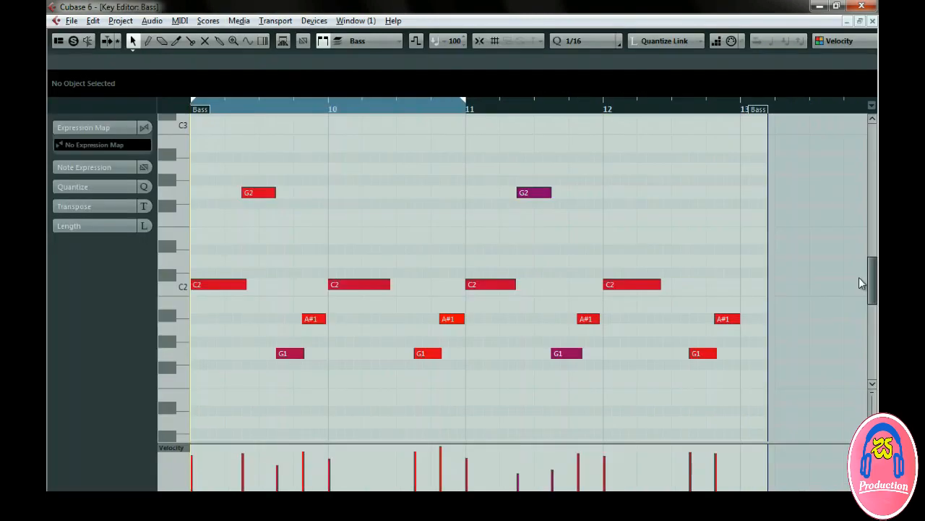
pyautogui.moveTo(765, 116)
pyautogui.mouseDown()
pyautogui.moveTo(674, 128)
pyautogui.moveTo(766, 128)
pyautogui.moveTo(586, 131)
pyautogui.mouseUp()
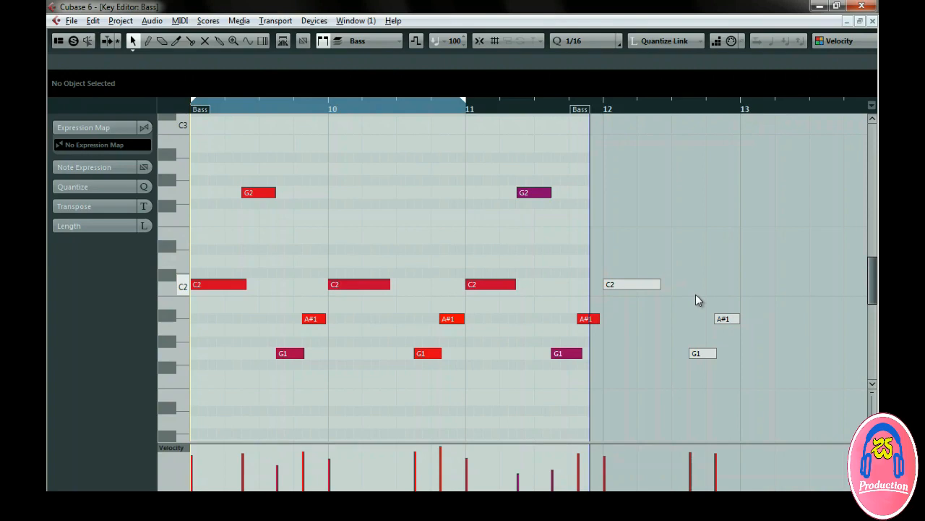
pyautogui.moveTo(589, 113); pyautogui.dragTo(768, 117)
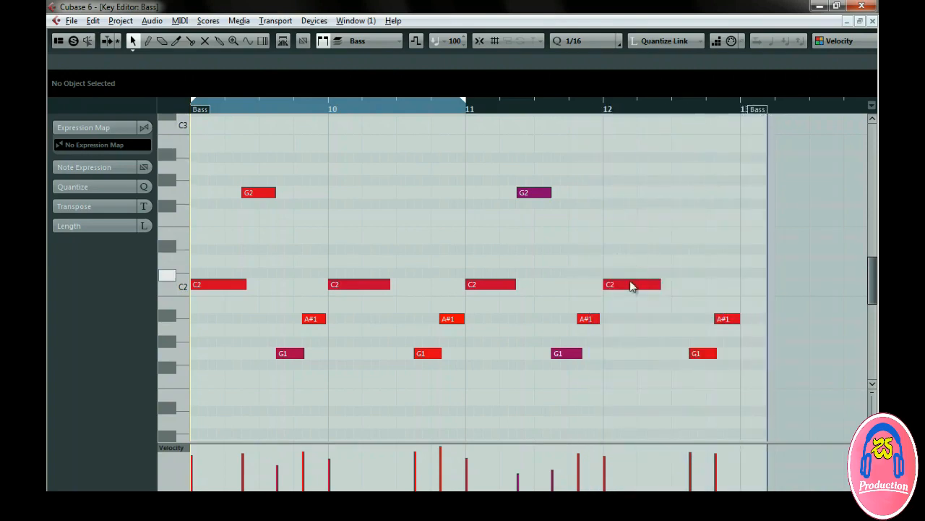
# Move the C2 note at bar 12 beyond the part's end without enlarging the part, and return it quantized to bar 12.
pyautogui.click(629, 287)
pyautogui.moveTo(629, 290); pyautogui.dragTo(808, 291)
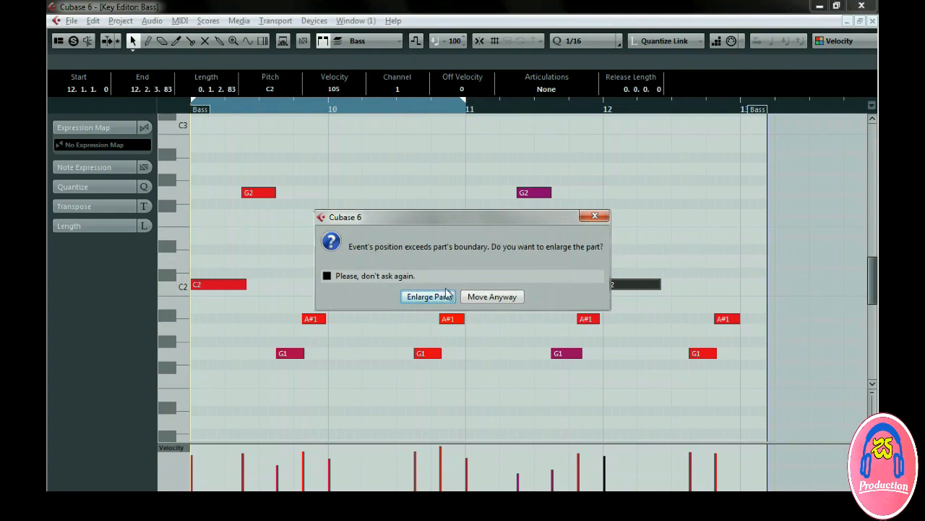
pyautogui.click(504, 296)
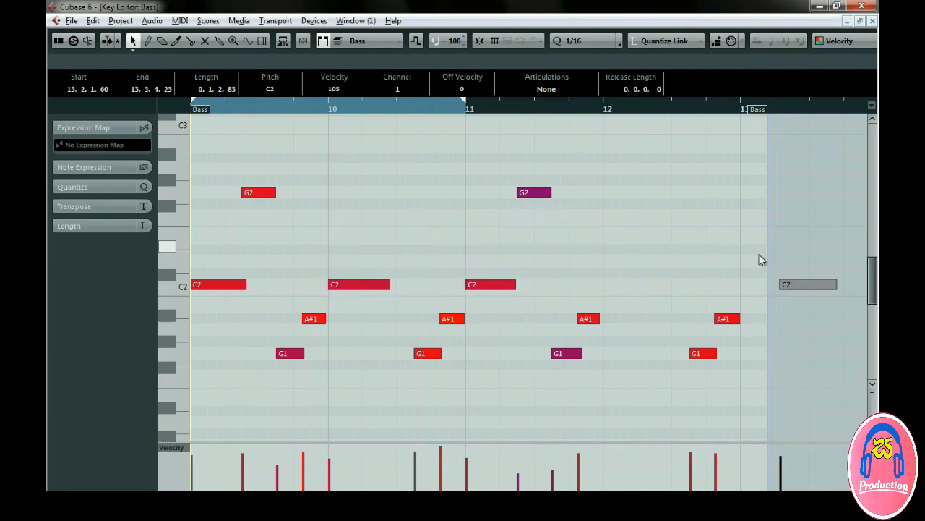
pyautogui.moveTo(790, 283); pyautogui.dragTo(627, 283)
pyautogui.press('q')
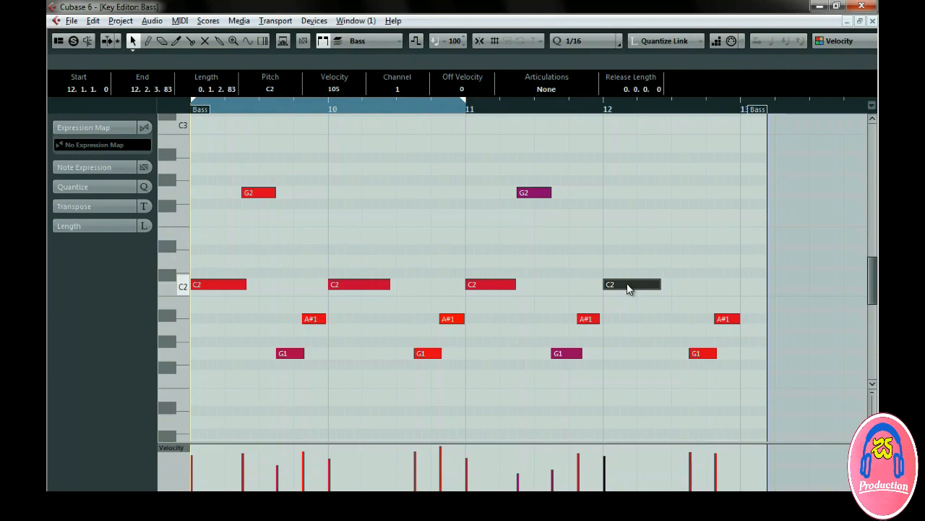
pyautogui.click(613, 265)
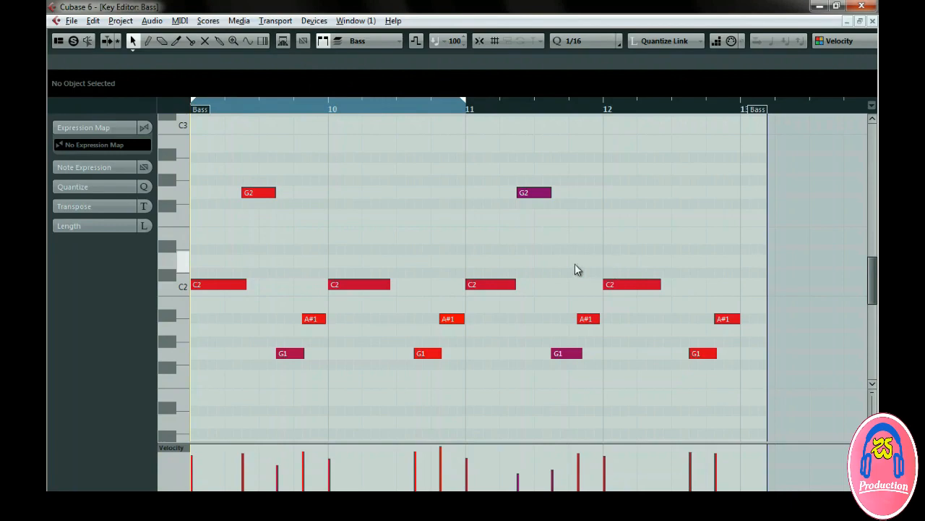
# Solo the Key Editor and play the Bass part, closing the editor to hear the full arrangement and reopening it on the same part.
pyautogui.click(73, 41)
pyautogui.press('space')
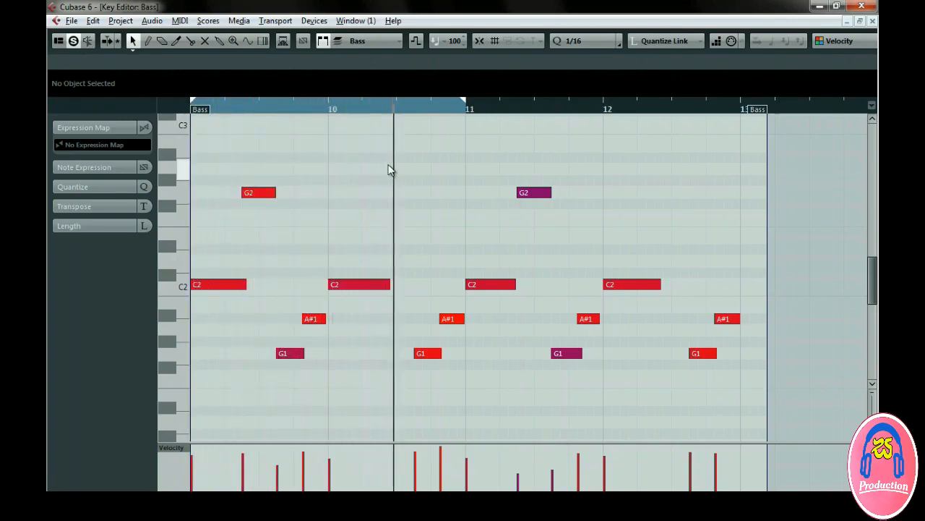
pyautogui.click(873, 21)
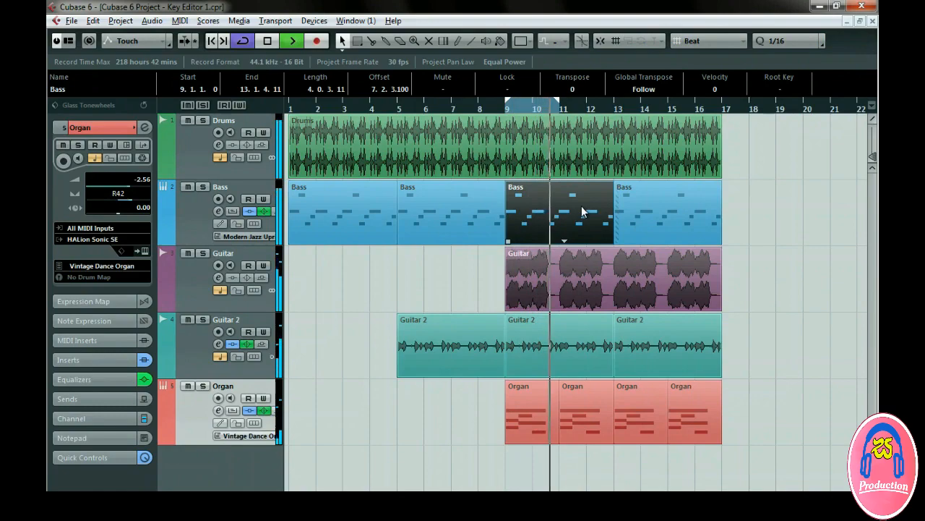
pyautogui.doubleClick(582, 211)
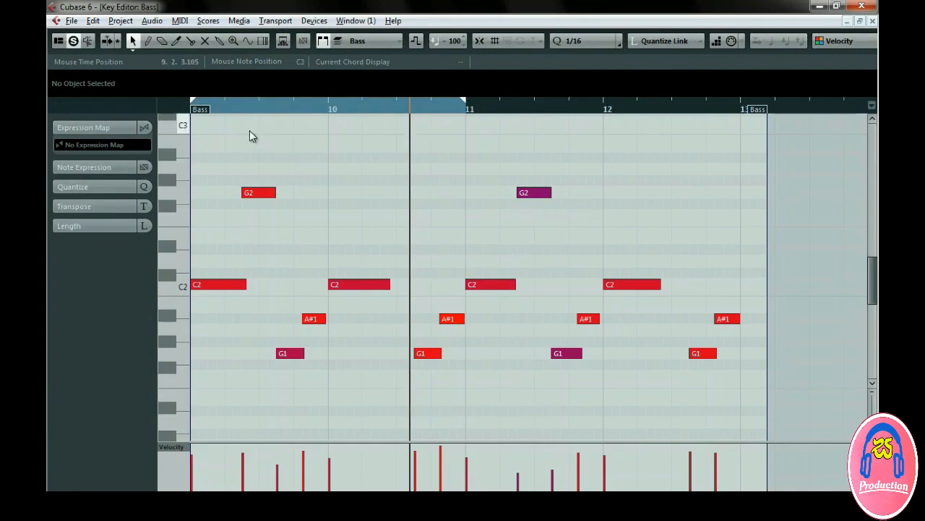
# Turn on acoustic feedback and audition the first G2 note in the Bass part.
pyautogui.click(87, 42)
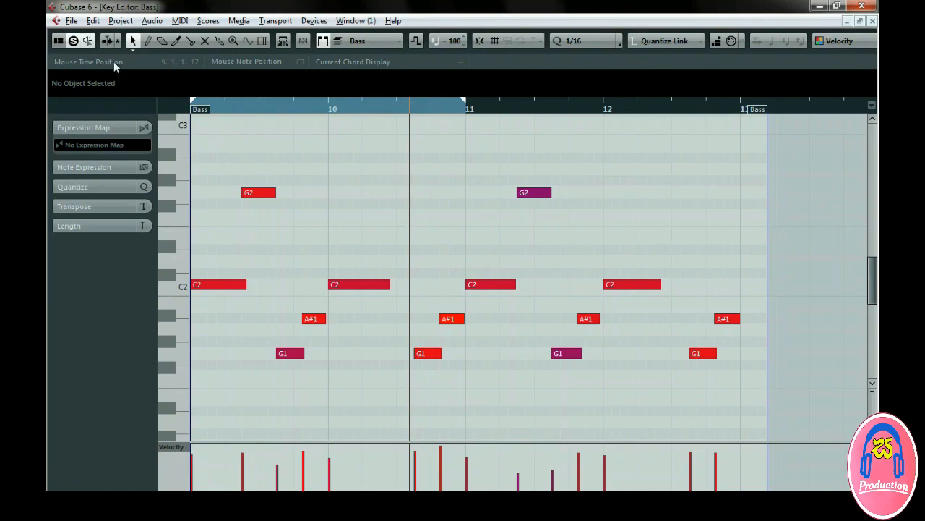
pyautogui.click(258, 192)
pyautogui.moveTo(262, 192)
pyautogui.mouseDown()
pyautogui.moveTo(263, 150)
pyautogui.moveTo(263, 217)
pyautogui.moveTo(261, 193)
pyautogui.mouseUp()
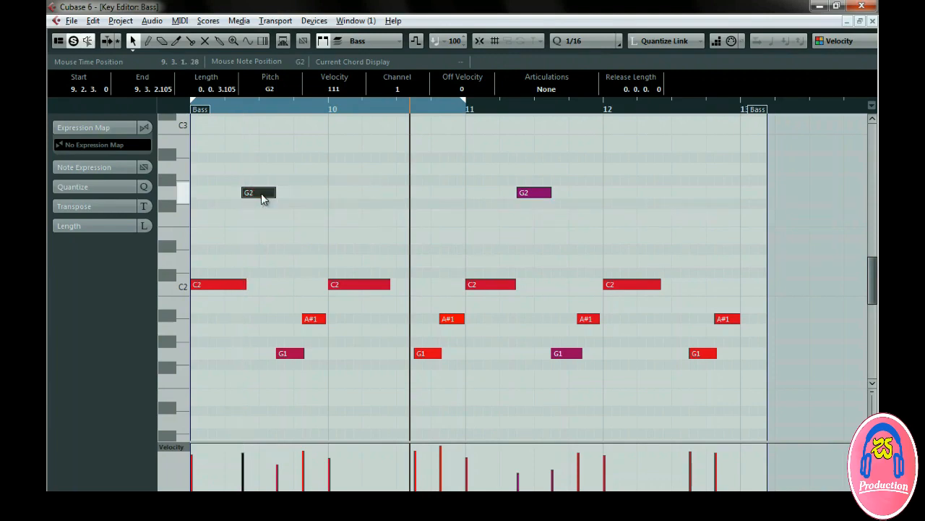
pyautogui.click(251, 174)
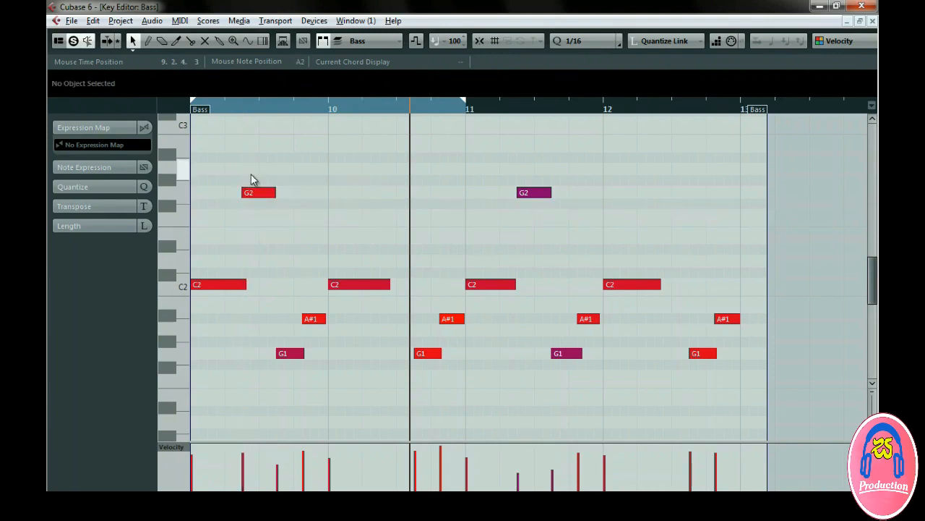
# Turn on auto-scroll and select the A#1 note just before bar 10 during playback to suspend the scrolling.
pyautogui.click(106, 41)
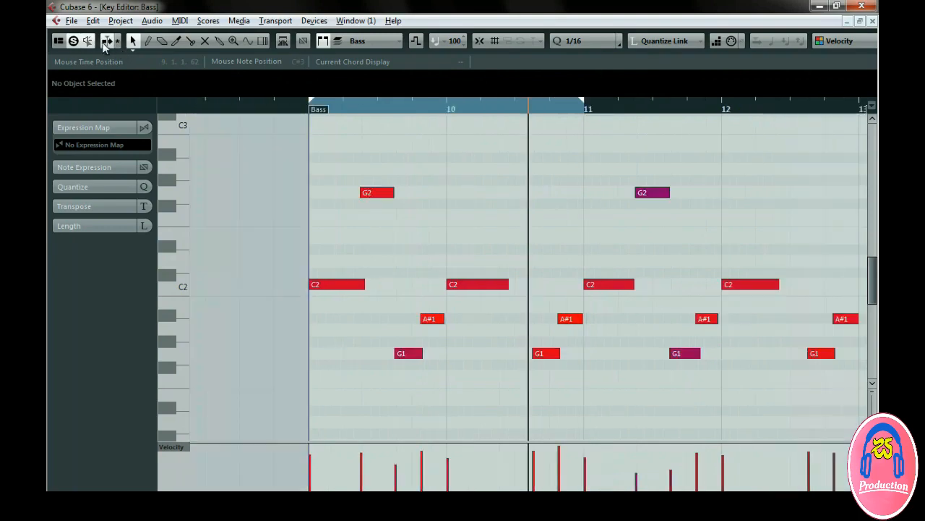
pyautogui.moveTo(279, 113); pyautogui.dragTo(288, 123)
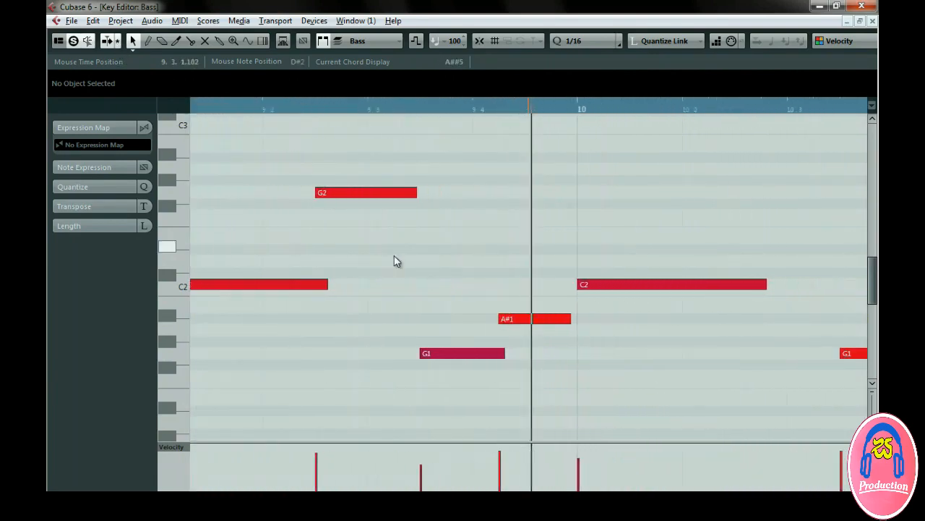
pyautogui.click(431, 318)
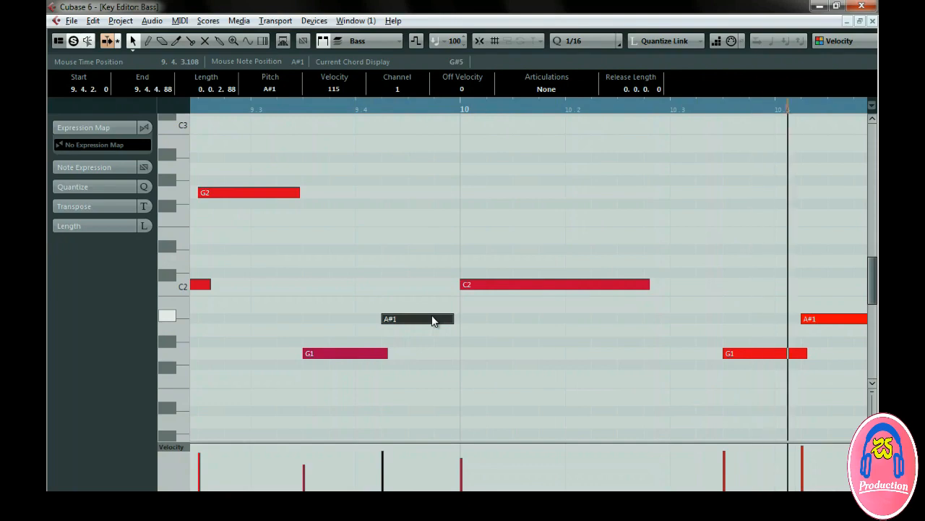
pyautogui.moveTo(433, 319)
pyautogui.mouseDown()
pyautogui.moveTo(436, 251)
pyautogui.moveTo(436, 332)
pyautogui.moveTo(434, 316)
pyautogui.mouseUp()
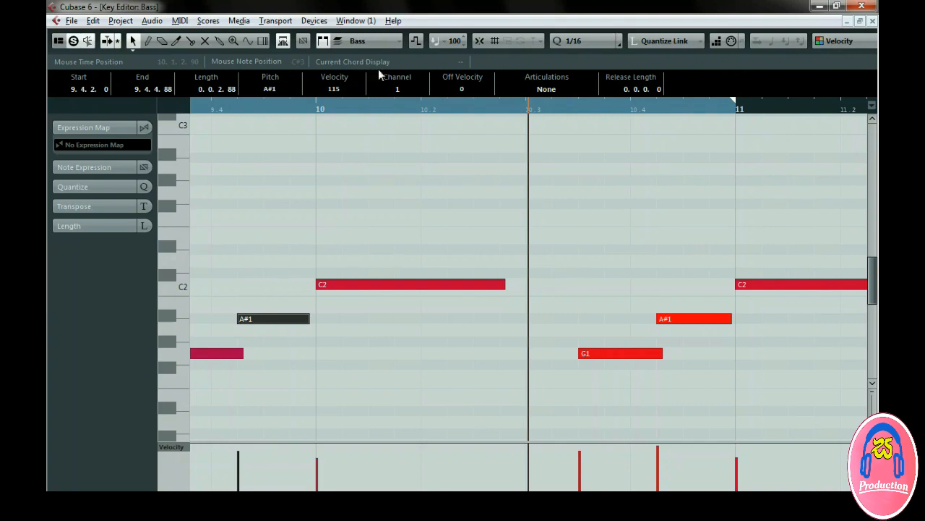
# Close the Bass part's editor and open the first Organ part at bar 9 for editing.
pyautogui.click(874, 23)
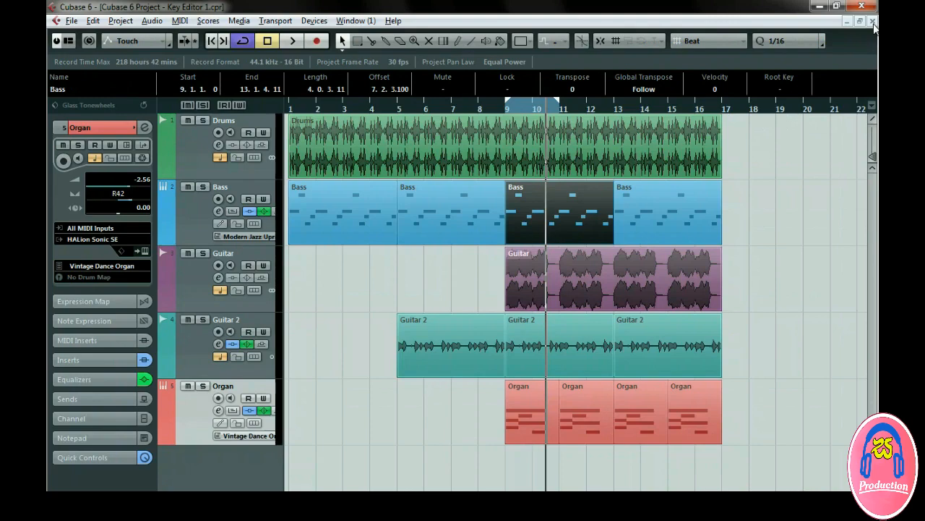
pyautogui.click(470, 415)
pyautogui.click(514, 413)
pyautogui.doubleClick(514, 417)
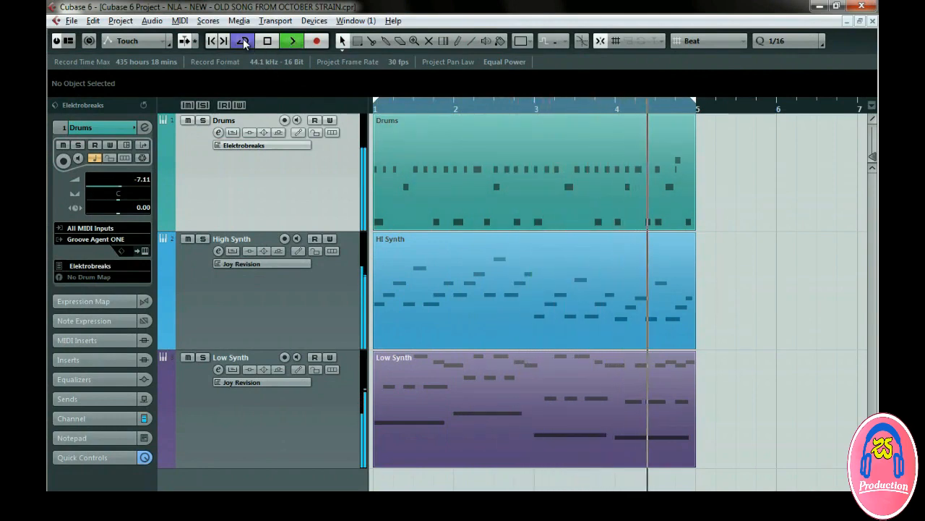
# Stop playback and open the Drums, HI Synth and Low Synth parts together in the Key Editor.
pyautogui.moveTo(737, 153); pyautogui.dragTo(553, 425)
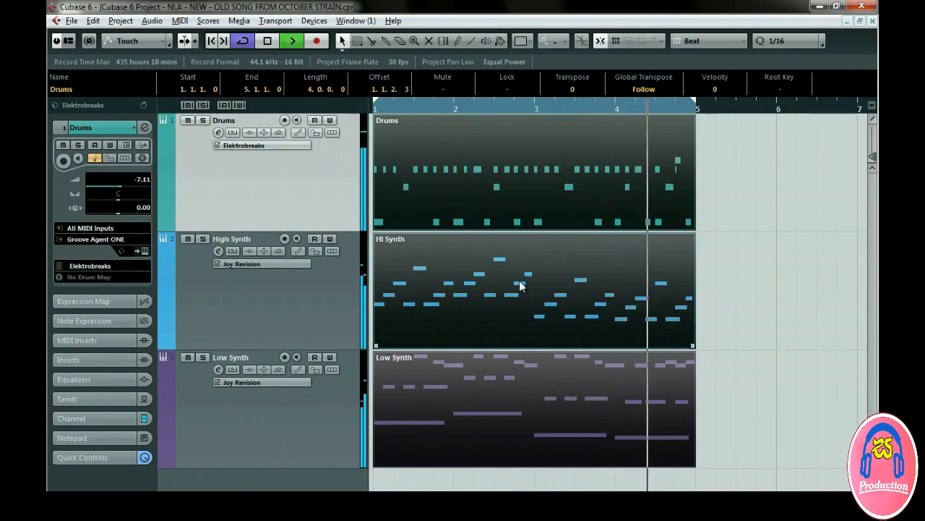
pyautogui.press('space')
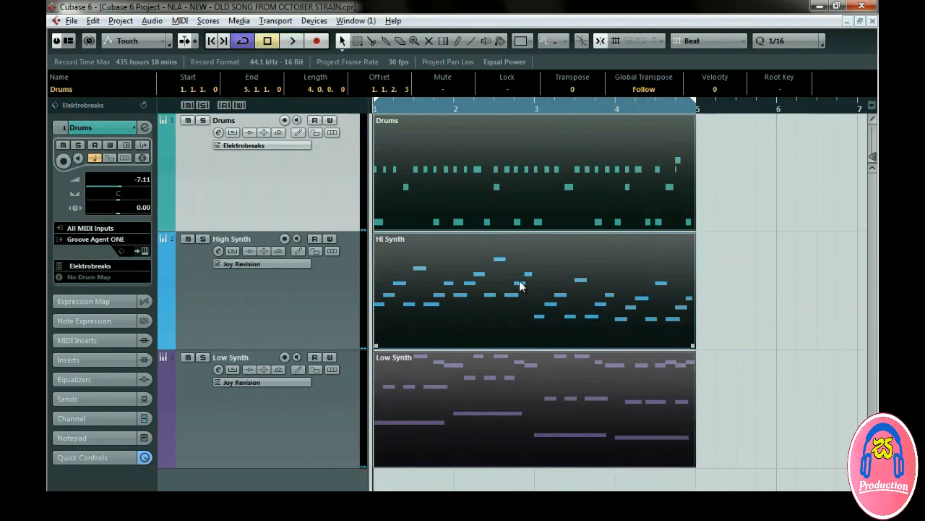
pyautogui.doubleClick(519, 283)
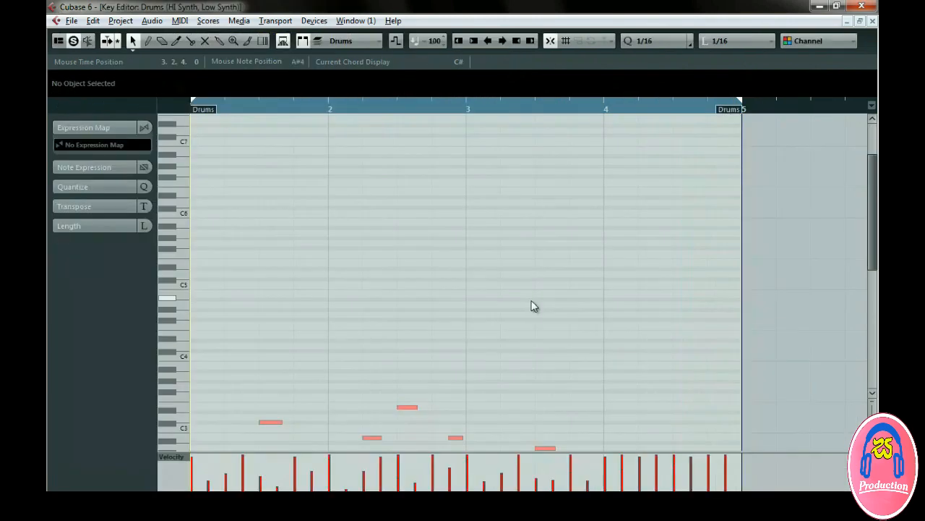
pyautogui.moveTo(875, 246); pyautogui.dragTo(873, 329)
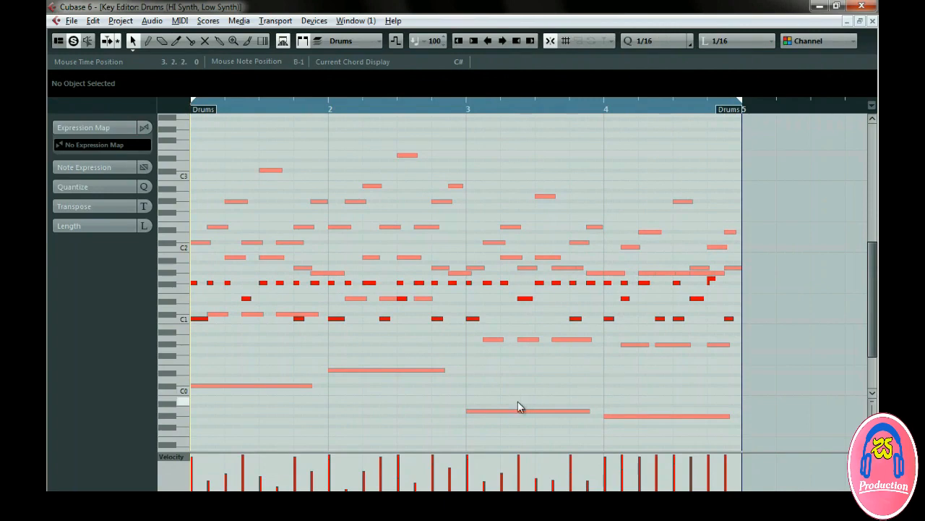
# Colour the notes by Part, and finish with the event colours set to Velocity.
pyautogui.click(814, 51)
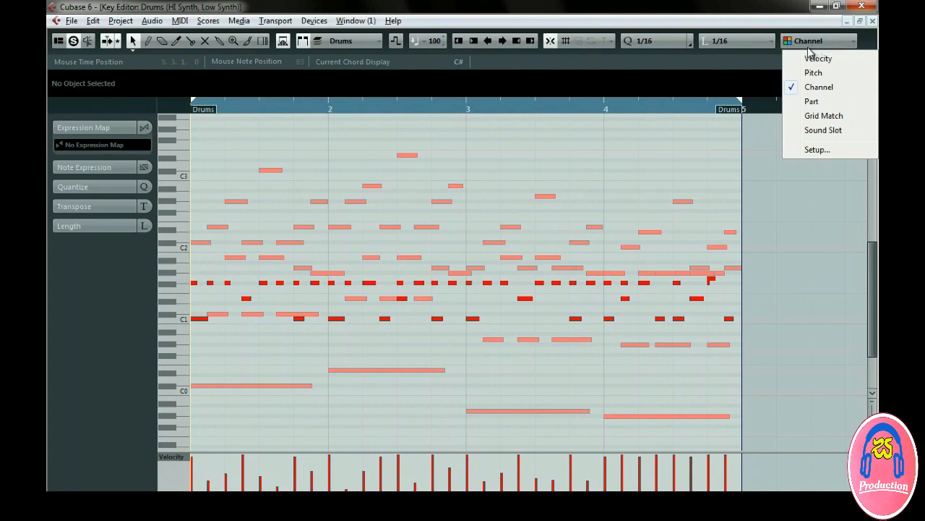
pyautogui.click(811, 101)
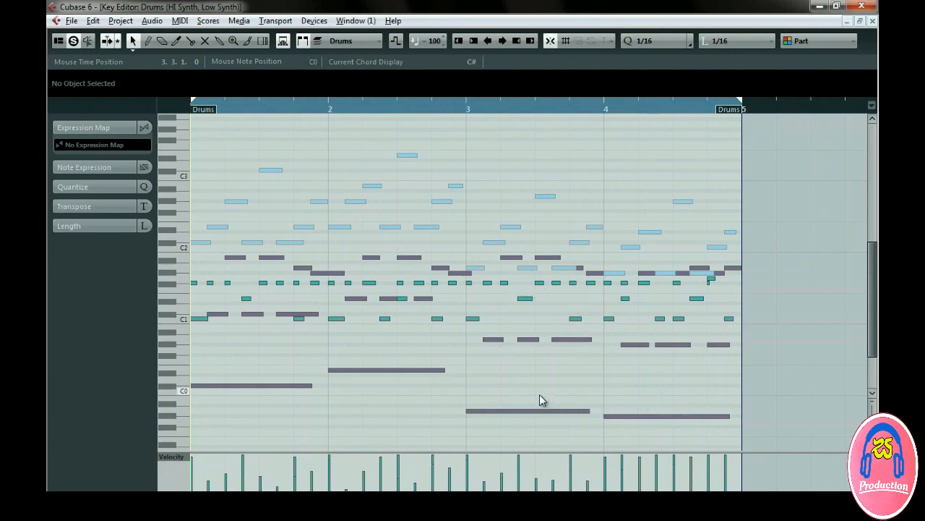
pyautogui.click(820, 43)
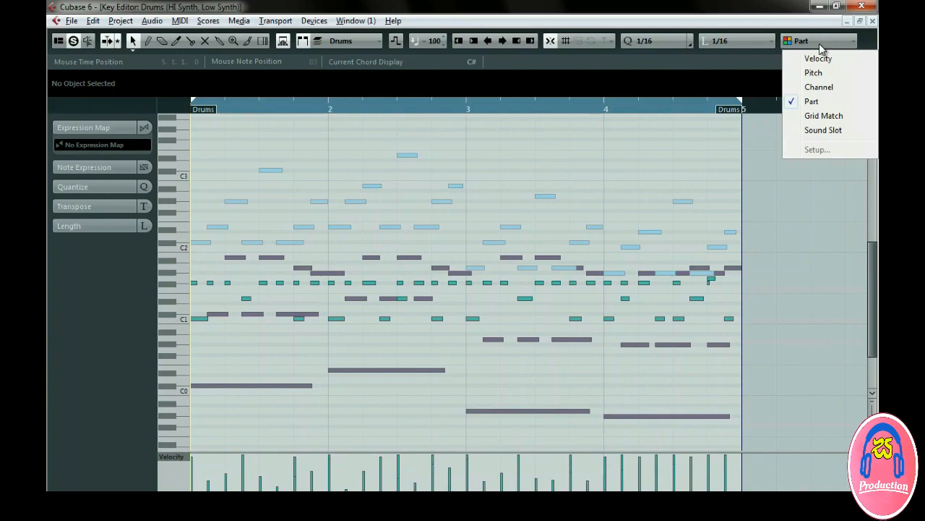
pyautogui.click(794, 62)
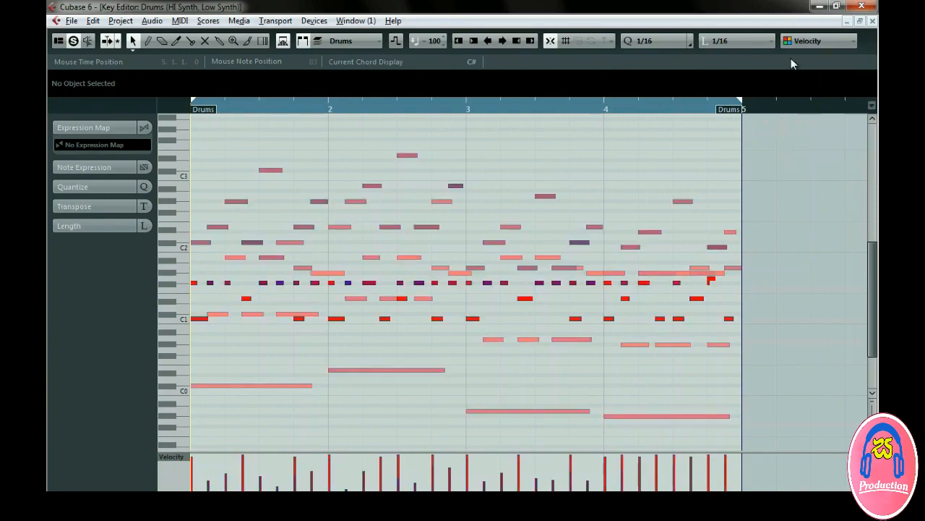
# Make each part active in turn by selecting a HI Synth, a Low Synth and a Drums note, ending with the A2 HI Synth note in bar 3.
pyautogui.click(643, 232)
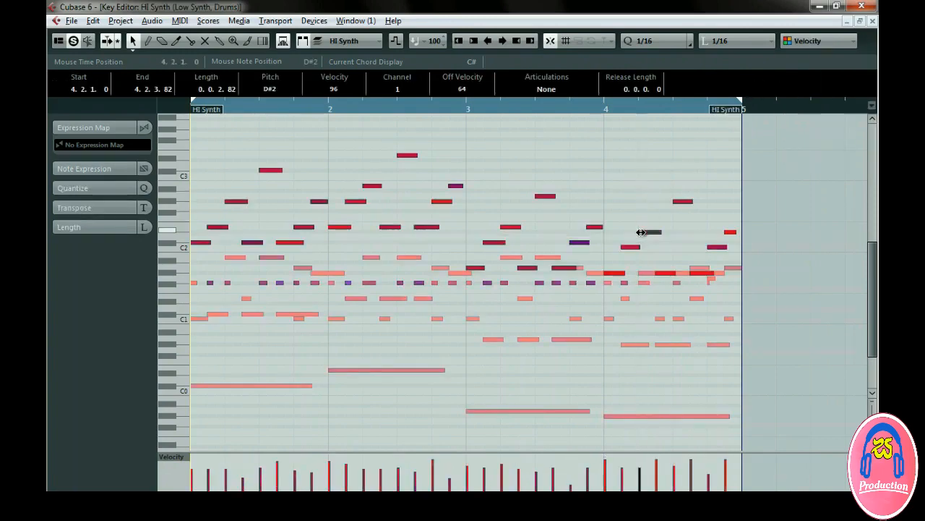
pyautogui.click(647, 274)
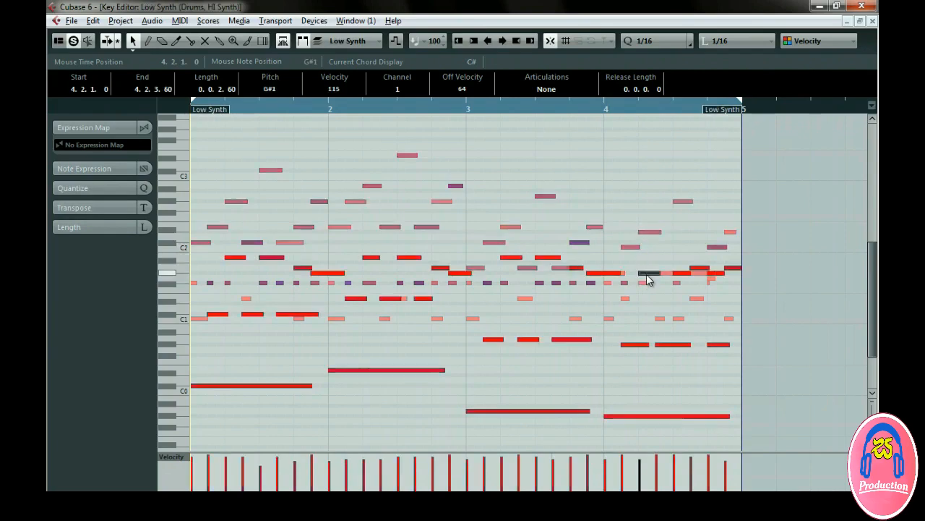
pyautogui.click(610, 319)
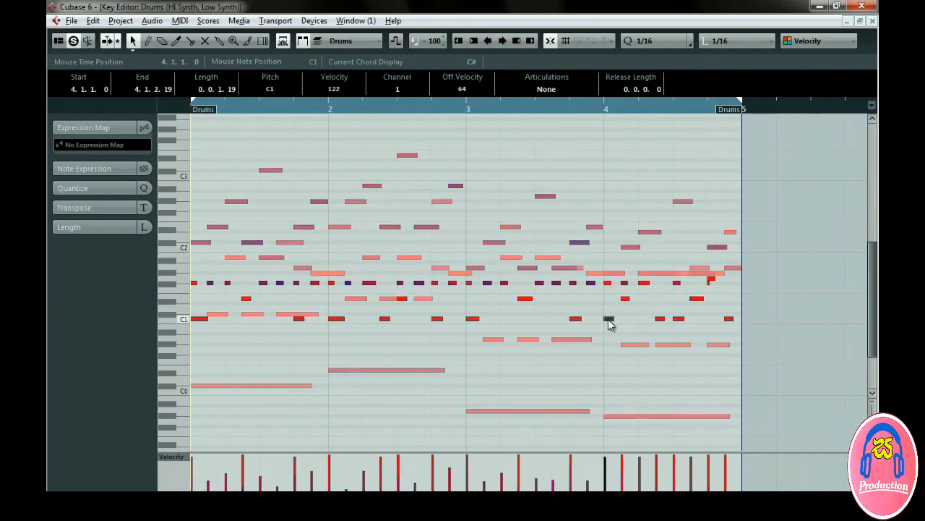
pyautogui.click(545, 197)
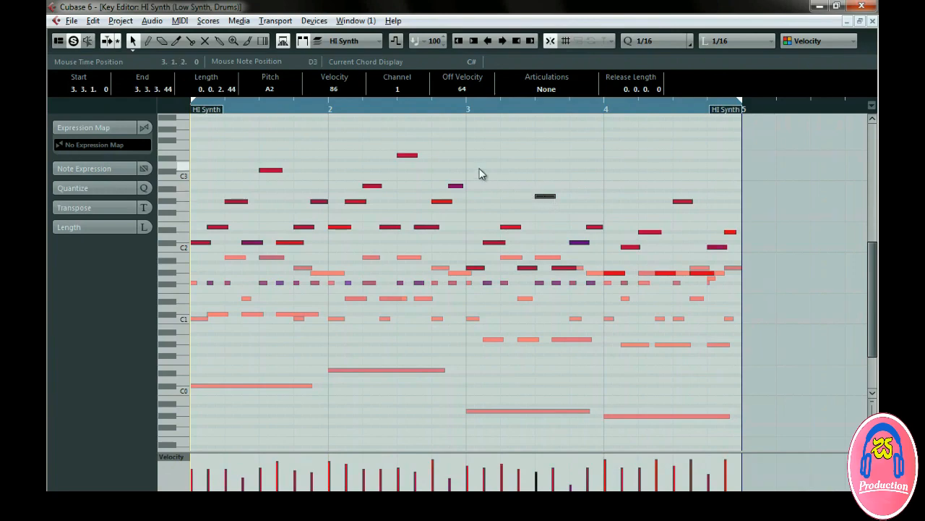
# Choose Drums, Low Synth and finally HI Synth as the active part for editing.
pyautogui.click(365, 41)
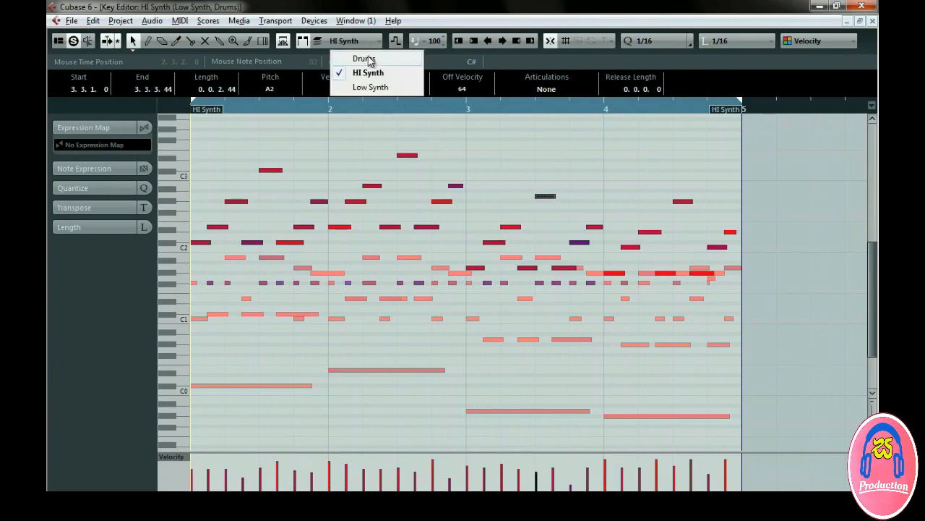
pyautogui.click(368, 59)
pyautogui.click(366, 41)
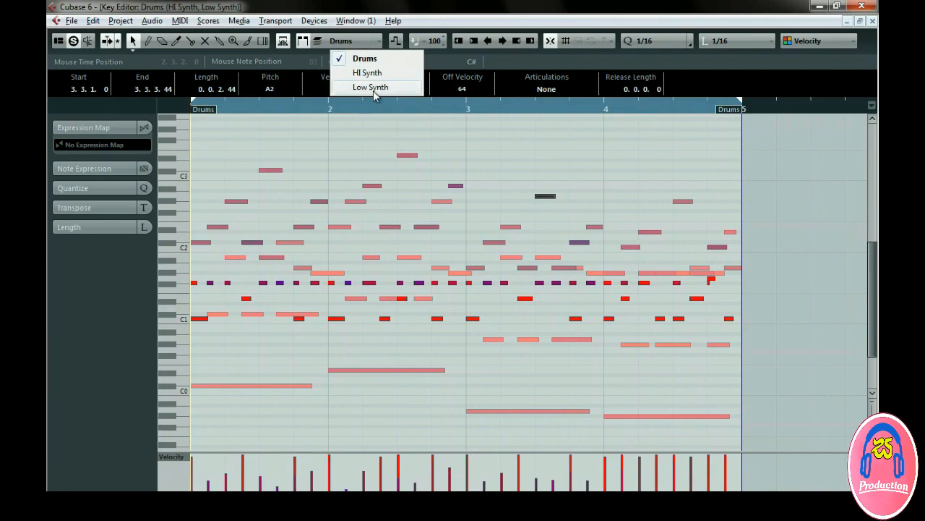
pyautogui.click(374, 88)
pyautogui.click(367, 41)
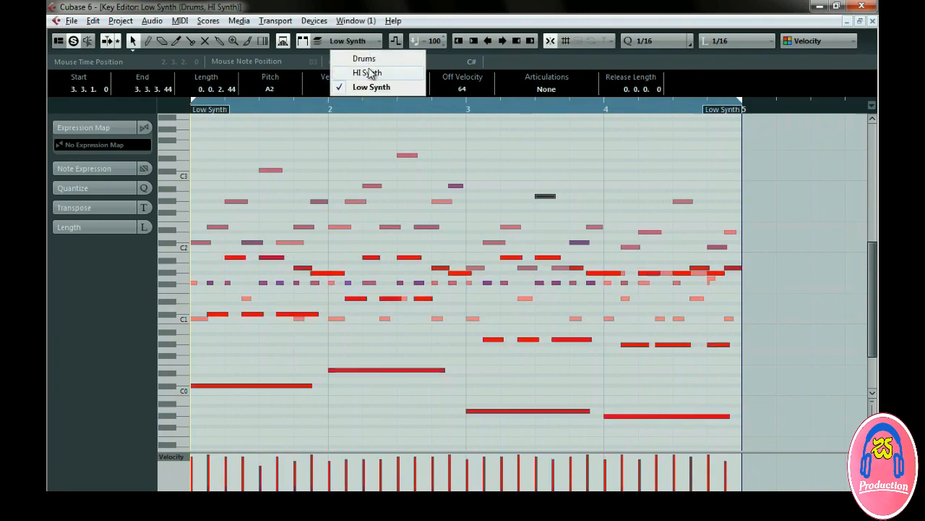
pyautogui.click(368, 73)
# Draw four long notes above C3 in the HI Synth part, spread between bars 1 and 3.
pyautogui.click(146, 41)
pyautogui.moveTo(241, 134); pyautogui.dragTo(362, 144)
pyautogui.moveTo(380, 129); pyautogui.dragTo(546, 137)
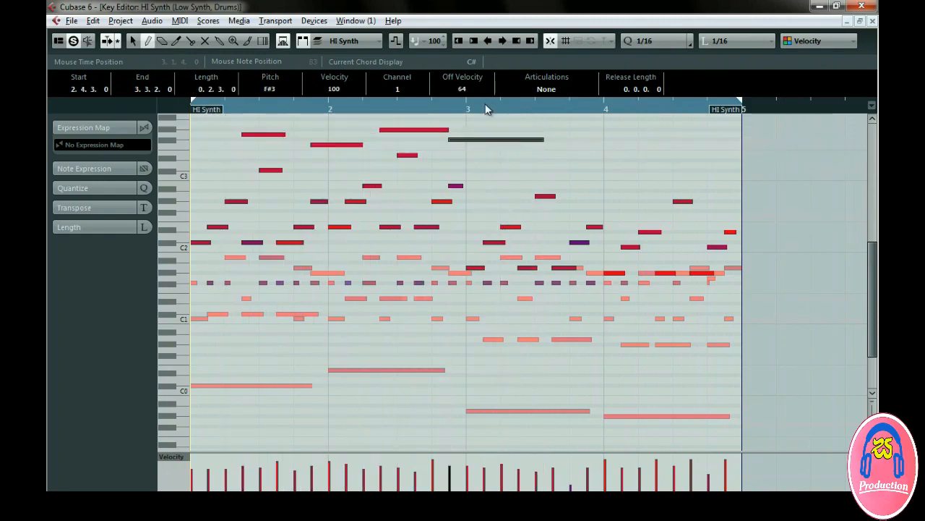
# Make Low Synth and then HI Synth the active part again, and delete the four notes drawn above C3.
pyautogui.click(356, 41)
pyautogui.click(366, 87)
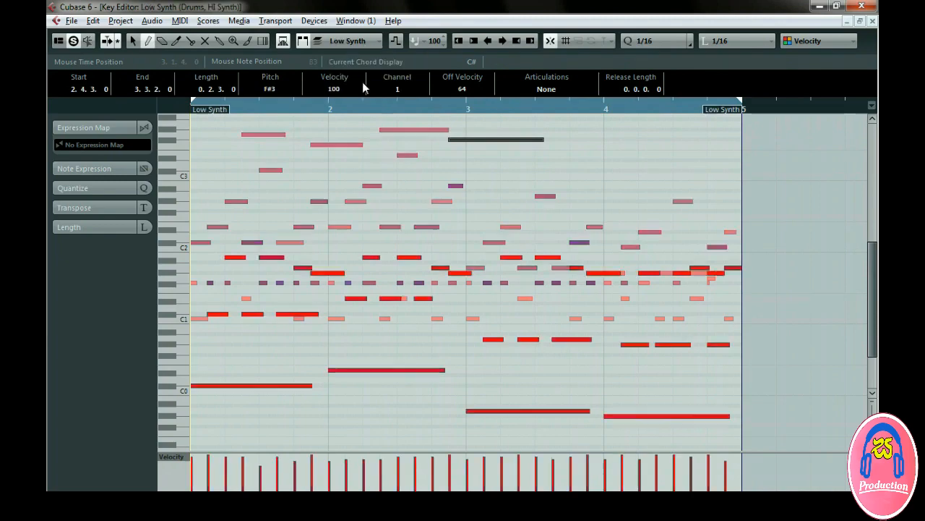
pyautogui.click(360, 42)
pyautogui.click(368, 73)
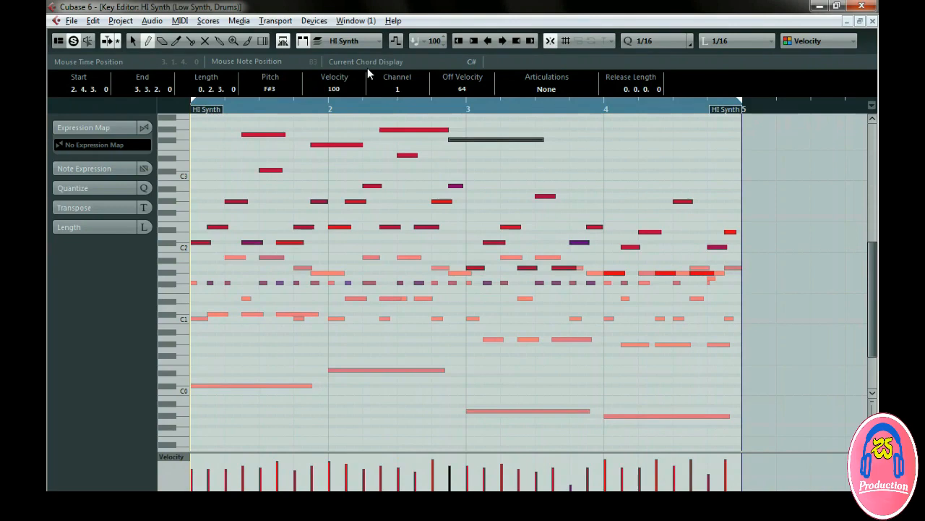
pyautogui.press('Delete')
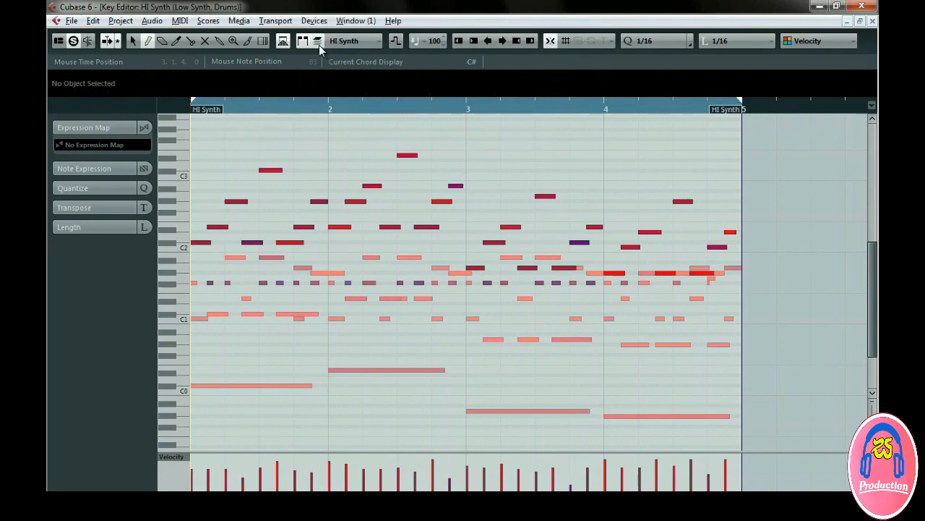
# Close the multi-part editor and open only the Low Synth part, showing the empty range above its notes.
pyautogui.click(871, 21)
pyautogui.click(772, 156)
pyautogui.doubleClick(573, 389)
pyautogui.moveTo(872, 206); pyautogui.dragTo(873, 249)
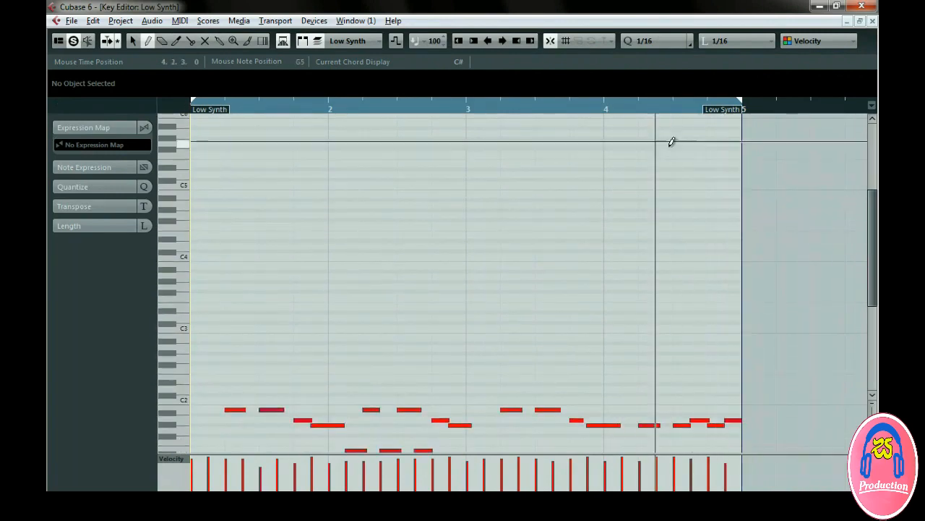
# Turn snap off and back on, and choose Grid as the snap type.
pyautogui.click(553, 42)
pyautogui.click(553, 42)
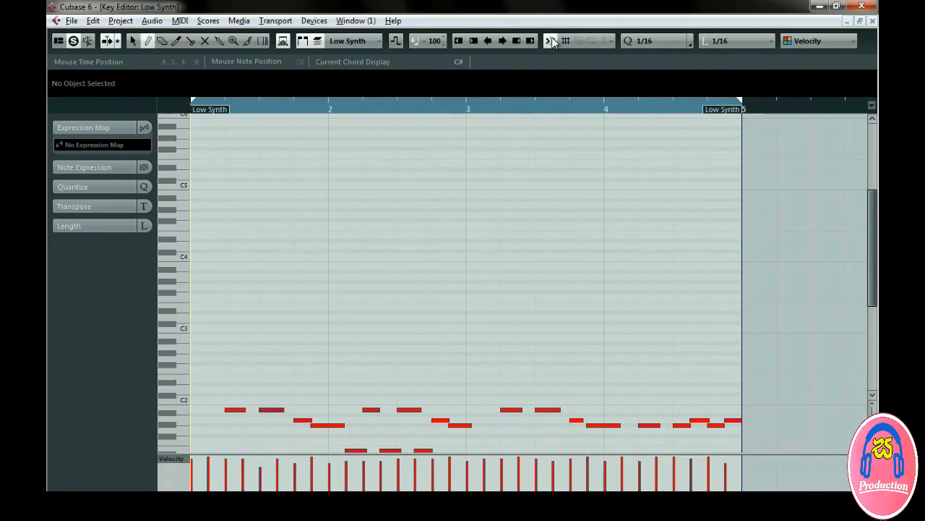
pyautogui.click(565, 41)
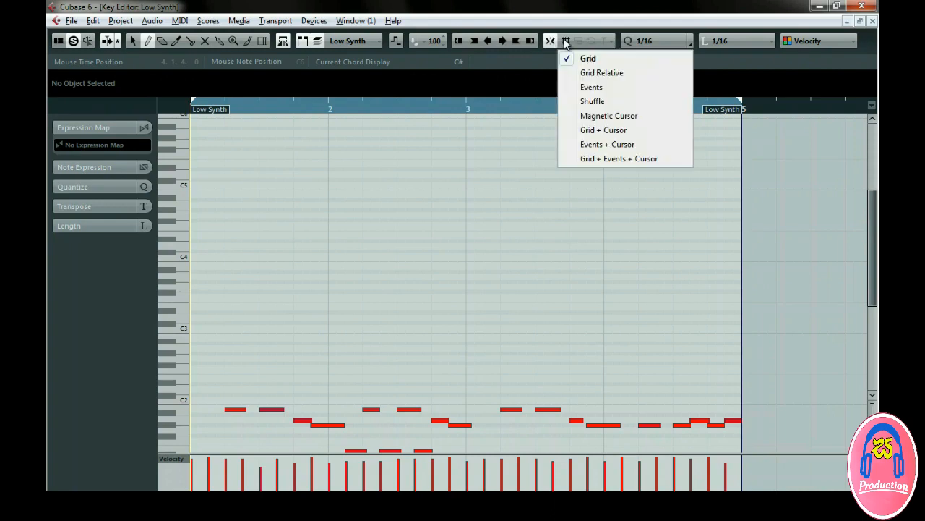
pyautogui.click(602, 59)
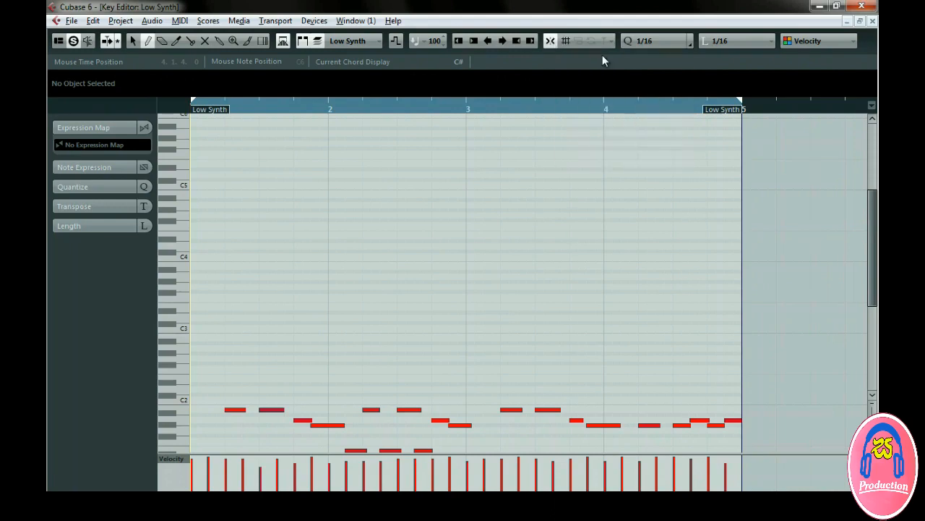
# Set quantize and note length to 1/4, and draw four F5 notes on beats 1 and 3 of bars 2 and 3.
pyautogui.click(636, 43)
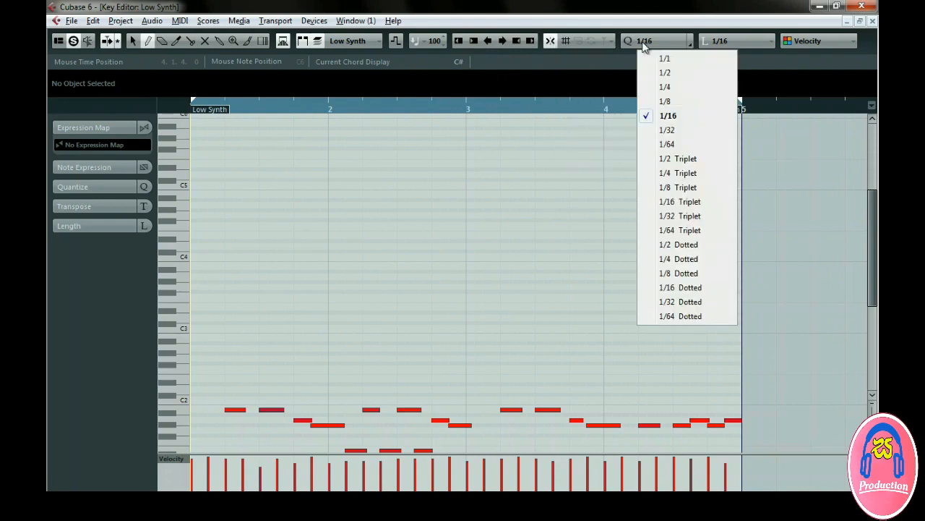
pyautogui.click(680, 82)
pyautogui.click(728, 42)
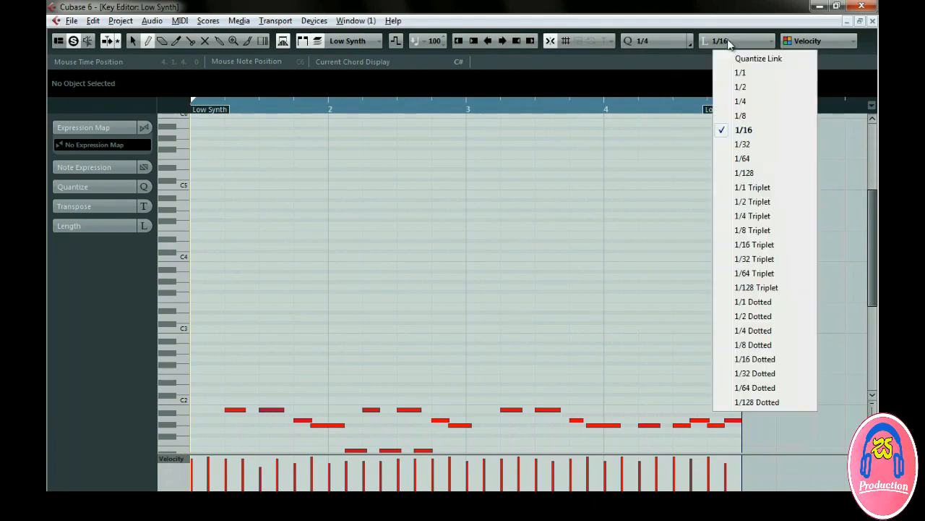
pyautogui.click(734, 102)
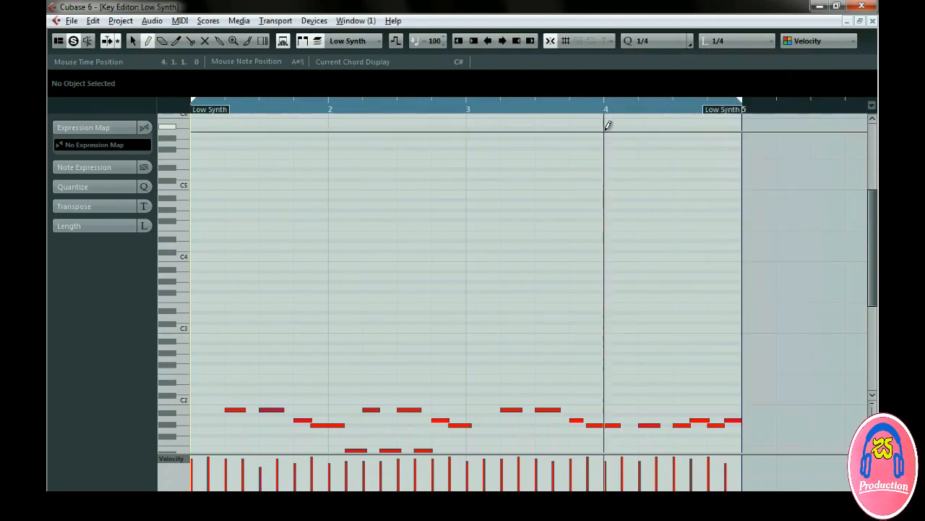
pyautogui.click(347, 153)
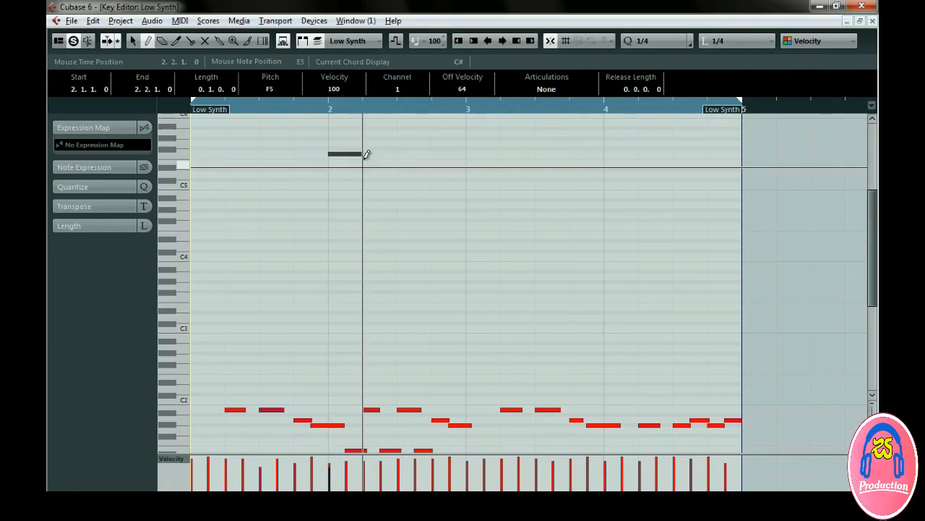
pyautogui.click(421, 153)
pyautogui.click(487, 153)
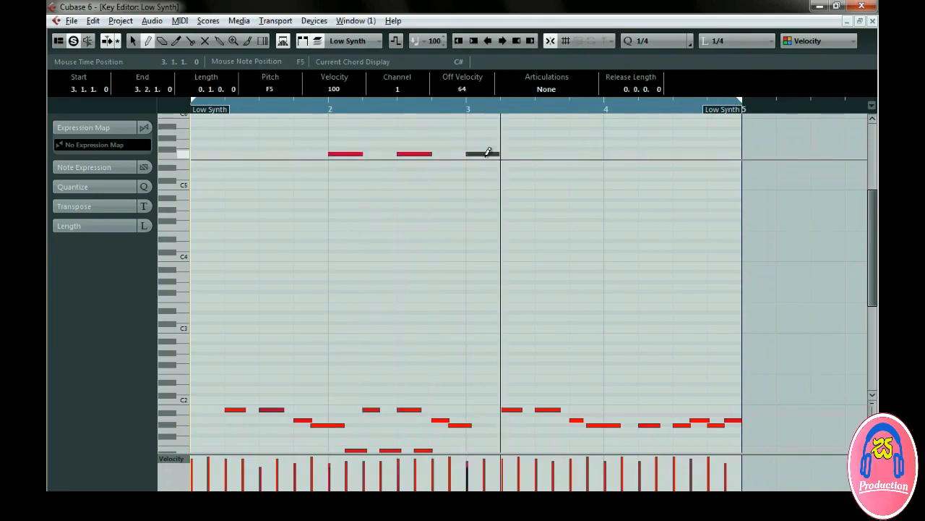
pyautogui.click(558, 153)
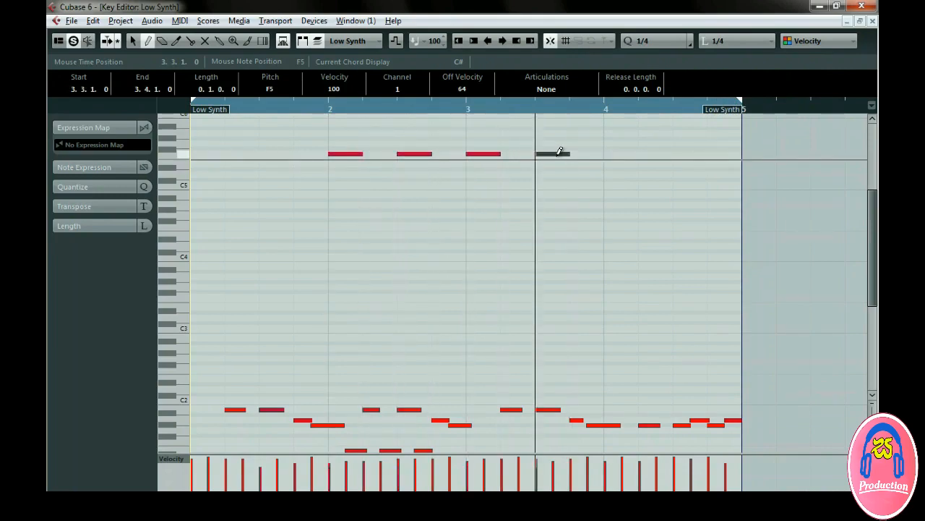
# Set the note length to 1/16 and draw four C5 notes on beats 1 and 3 of bars 2 and 3.
pyautogui.click(723, 41)
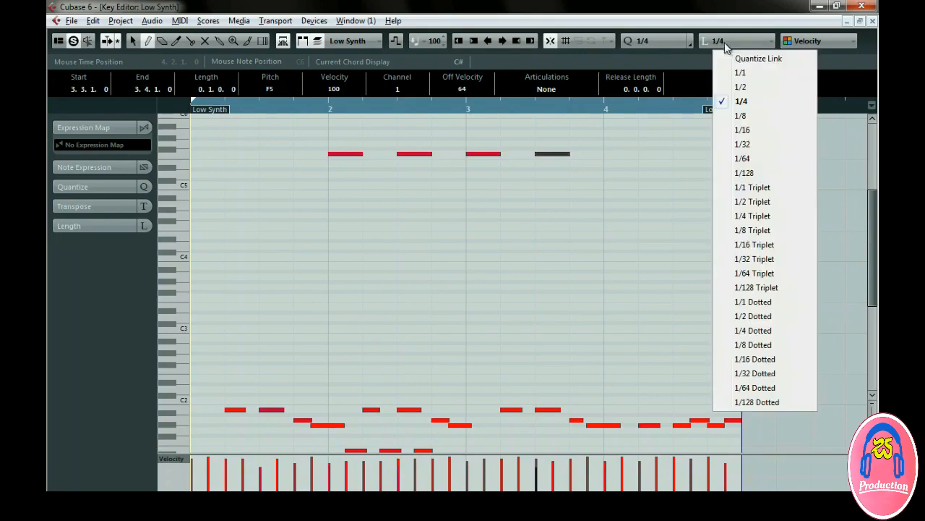
pyautogui.click(742, 130)
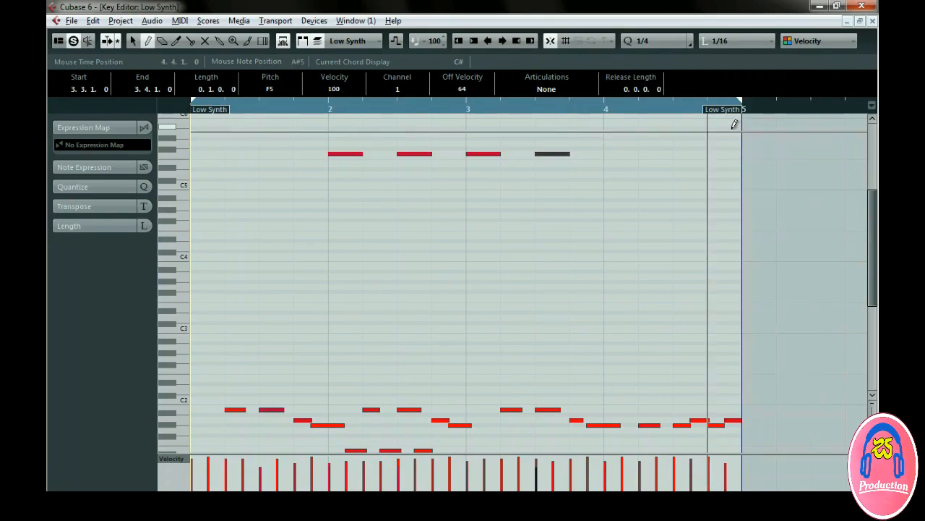
pyautogui.click(330, 184)
pyautogui.click(401, 185)
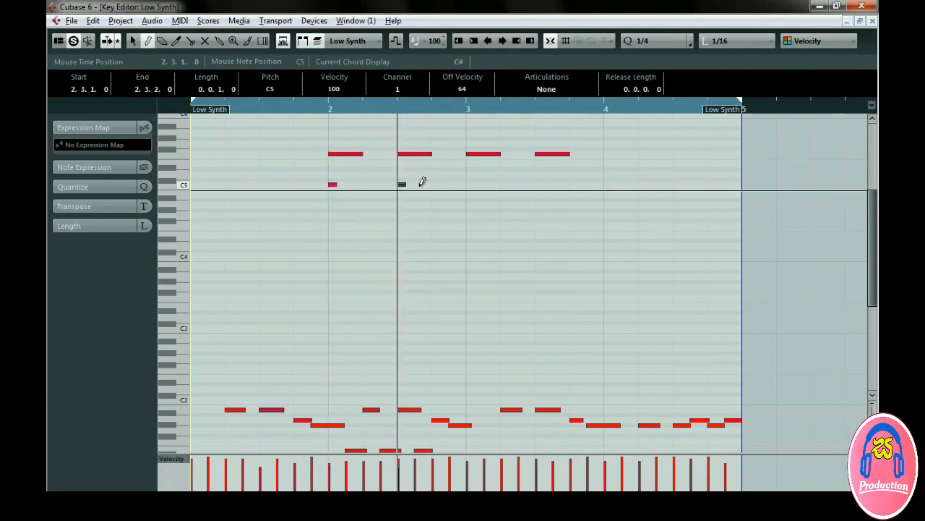
pyautogui.click(470, 184)
pyautogui.click(540, 185)
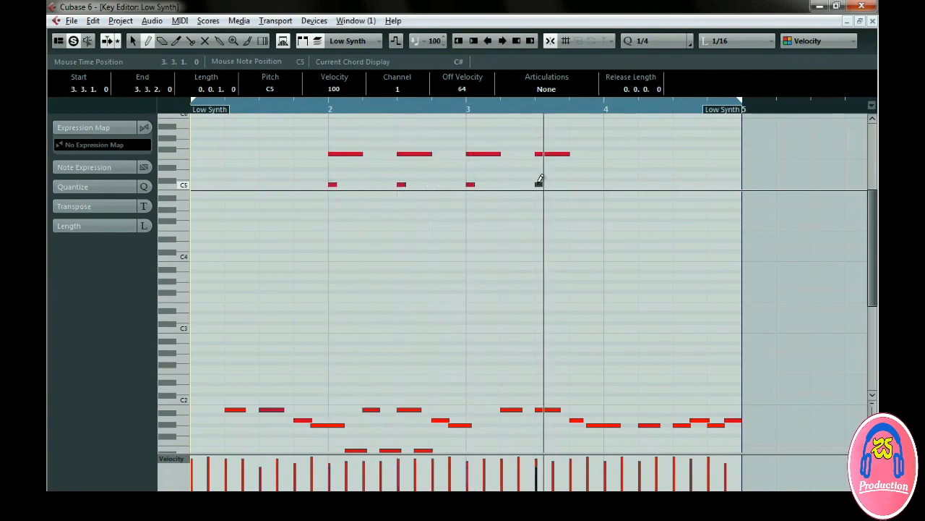
# Set the quantize value to 1/16.
pyautogui.click(658, 43)
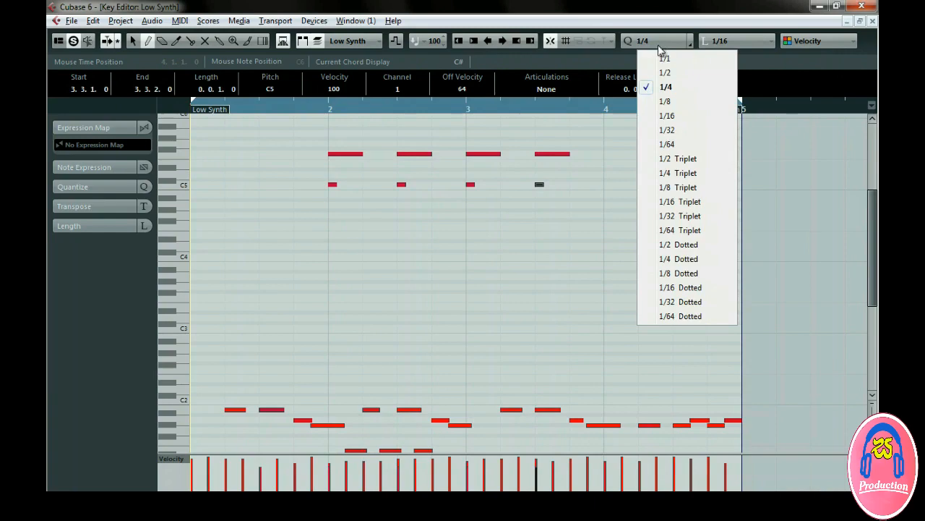
pyautogui.click(665, 122)
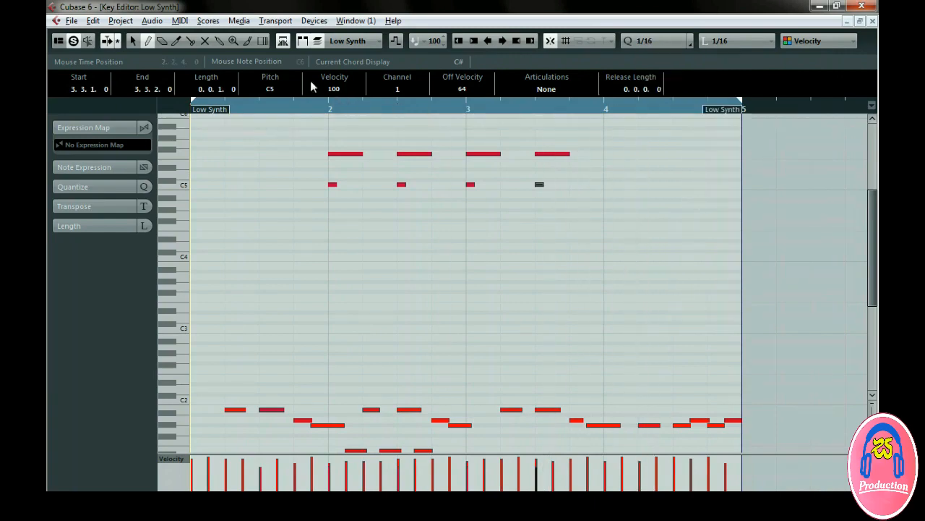
# Paint two freehand U-shaped note curves between about C4 and B4 across bars 2 and 3, and small loops around the four C5 notes.
pyautogui.click(247, 41)
pyautogui.click(248, 42)
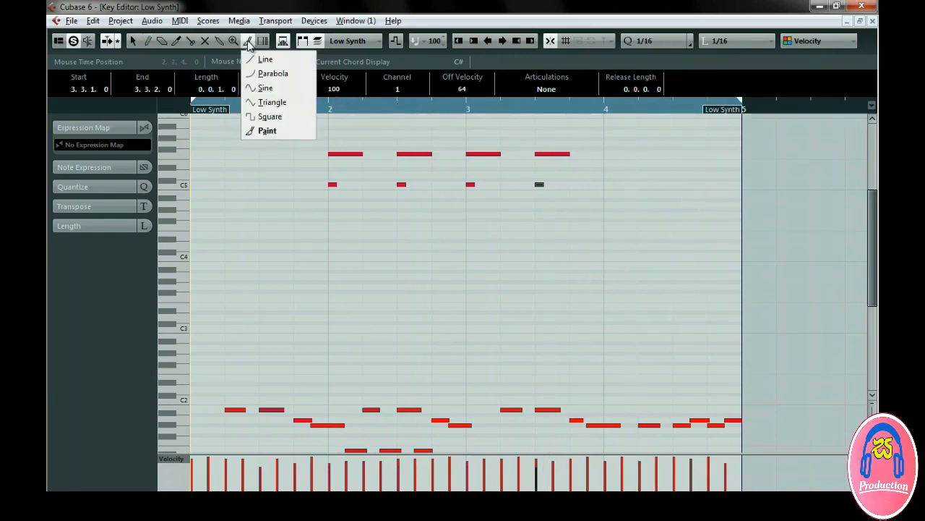
pyautogui.click(284, 133)
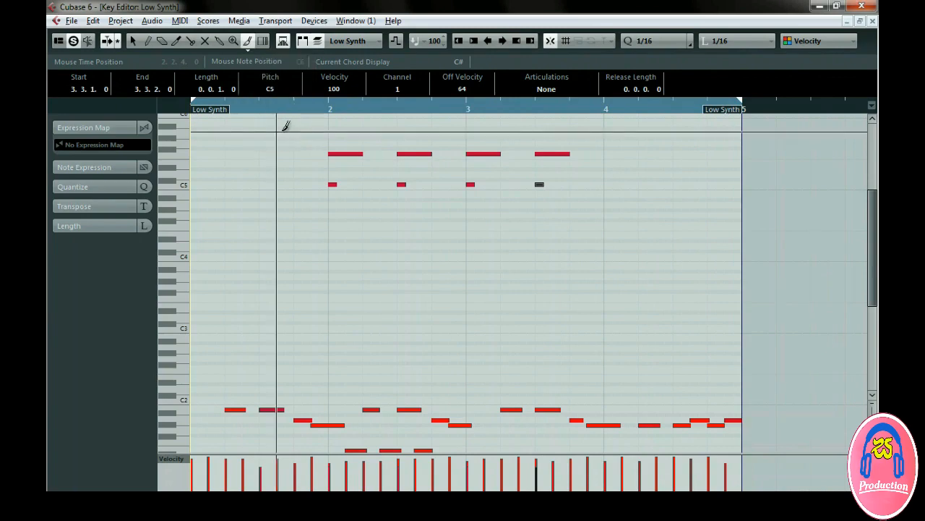
pyautogui.moveTo(314, 206)
pyautogui.mouseDown()
pyautogui.moveTo(335, 243)
pyautogui.moveTo(420, 239)
pyautogui.moveTo(450, 214)
pyautogui.moveTo(506, 263)
pyautogui.moveTo(576, 219)
pyautogui.mouseUp()
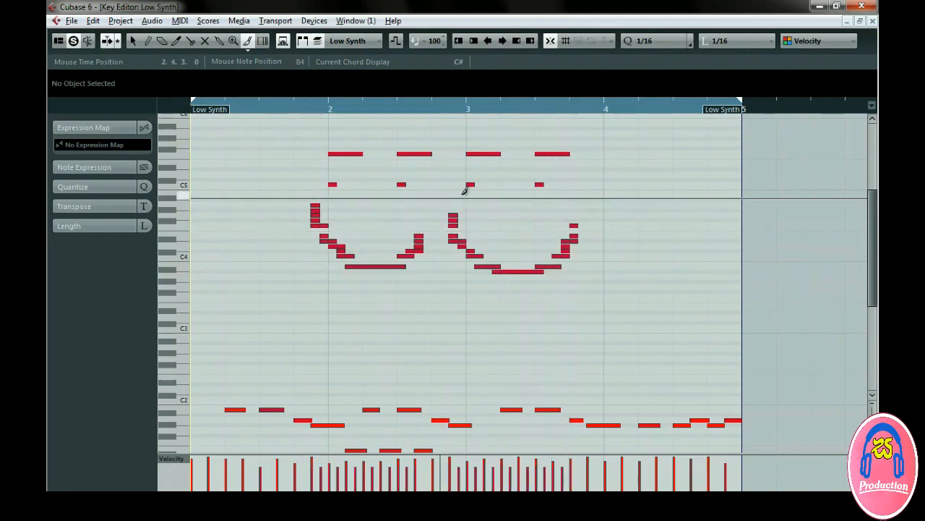
pyautogui.moveTo(333, 182)
pyautogui.mouseDown()
pyautogui.moveTo(402, 181)
pyautogui.moveTo(399, 189)
pyautogui.mouseUp()
pyautogui.moveTo(468, 177); pyautogui.dragTo(477, 185)
pyautogui.moveTo(538, 185); pyautogui.dragTo(548, 183)
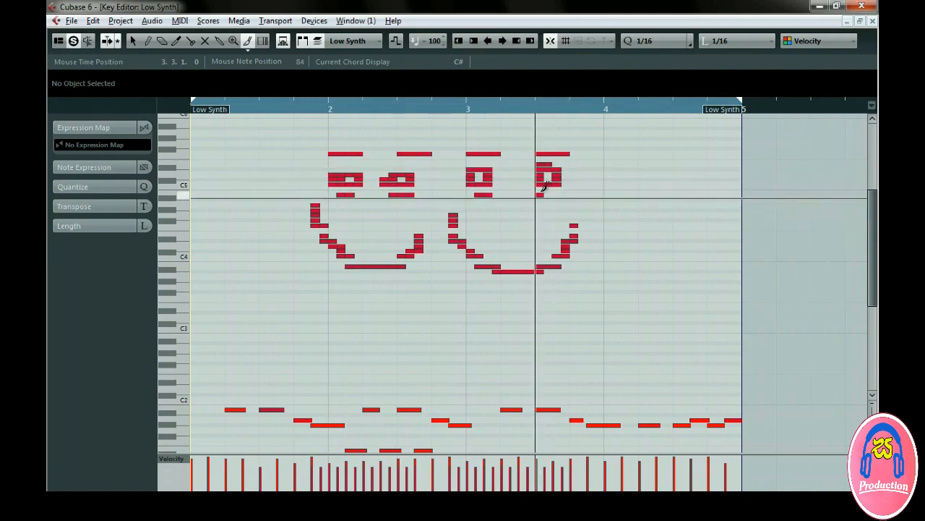
# Undo the painted curves and loops along with the F5 and C5 notes drawn in bars 2 and 3.
pyautogui.hotkey('ctrl', 'z')
pyautogui.hotkey('ctrl', 'z')
pyautogui.hotkey('ctrl', 'z')
pyautogui.hotkey('ctrl', 'z')
pyautogui.hotkey('ctrl', 'z')
pyautogui.hotkey('ctrl', 'z')
pyautogui.hotkey('ctrl', 'z')
pyautogui.hotkey('ctrl', 'z')
pyautogui.hotkey('ctrl', 'z')
pyautogui.hotkey('ctrl', 'z')
pyautogui.click(229, 185)
pyautogui.moveTo(229, 186)
pyautogui.mouseDown()
pyautogui.moveTo(277, 178)
pyautogui.moveTo(312, 142)
pyautogui.moveTo(386, 262)
pyautogui.moveTo(461, 123)
pyautogui.moveTo(547, 224)
pyautogui.moveTo(694, 140)
pyautogui.moveTo(732, 190)
pyautogui.mouseUp()
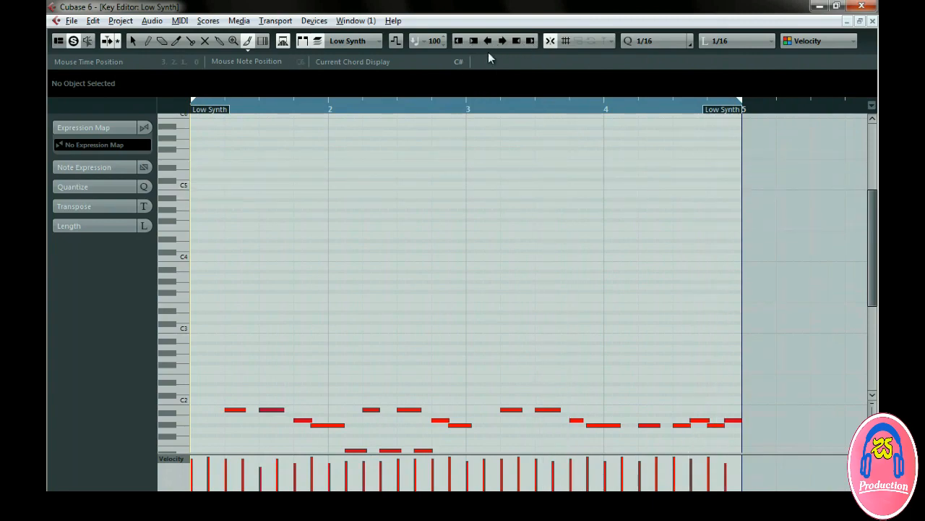
# Nudge the G#1 note at the end of bar 2 five times to the right and five times back to the left.
pyautogui.rightClick(468, 418)
pyautogui.click(465, 424)
pyautogui.click(462, 425)
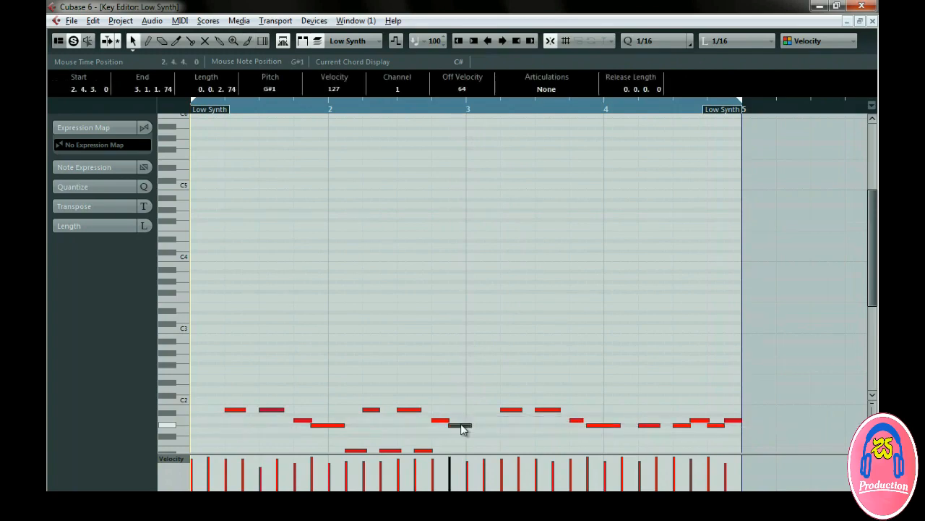
pyautogui.click(504, 40)
pyautogui.click(504, 41)
pyautogui.click(503, 41)
pyautogui.click(504, 41)
pyautogui.click(501, 40)
pyautogui.click(490, 41)
pyautogui.click(491, 41)
pyautogui.click(490, 41)
pyautogui.click(490, 41)
pyautogui.click(490, 41)
# Try trimming the end and the start of the B1 note on beat 3 of bar 3 in both directions.
pyautogui.click(554, 410)
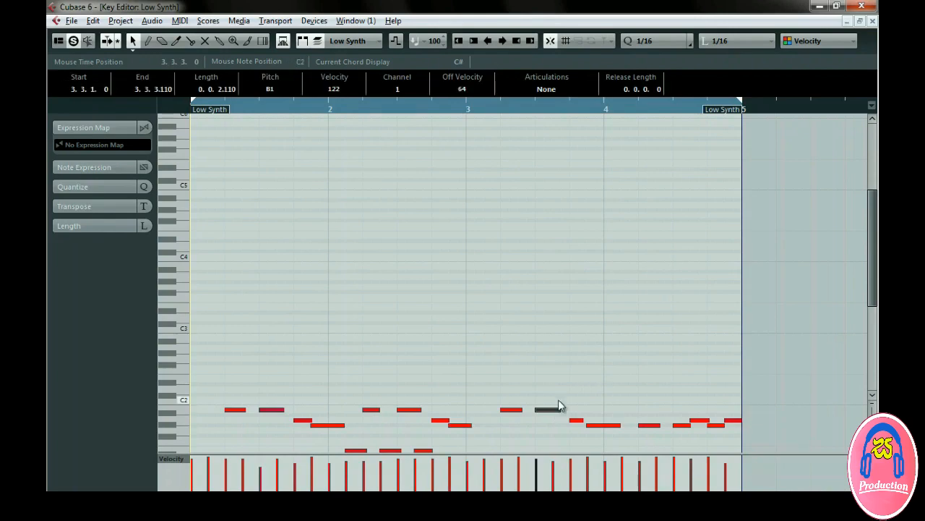
pyautogui.click(518, 41)
pyautogui.click(518, 42)
pyautogui.click(530, 41)
pyautogui.click(475, 44)
pyautogui.click(474, 44)
pyautogui.click(461, 43)
pyautogui.click(461, 44)
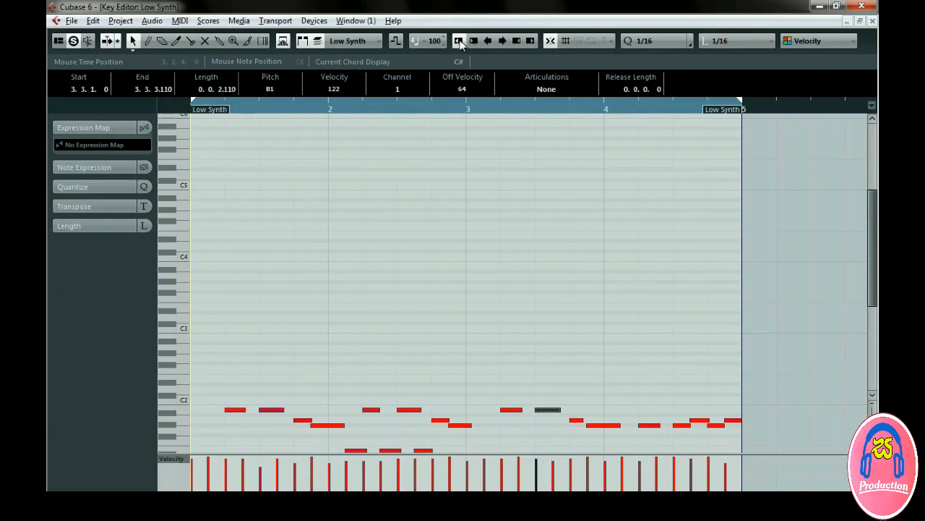
# Hide the Event Colors controls and show the Transpose Palette.
pyautogui.rightClick(461, 43)
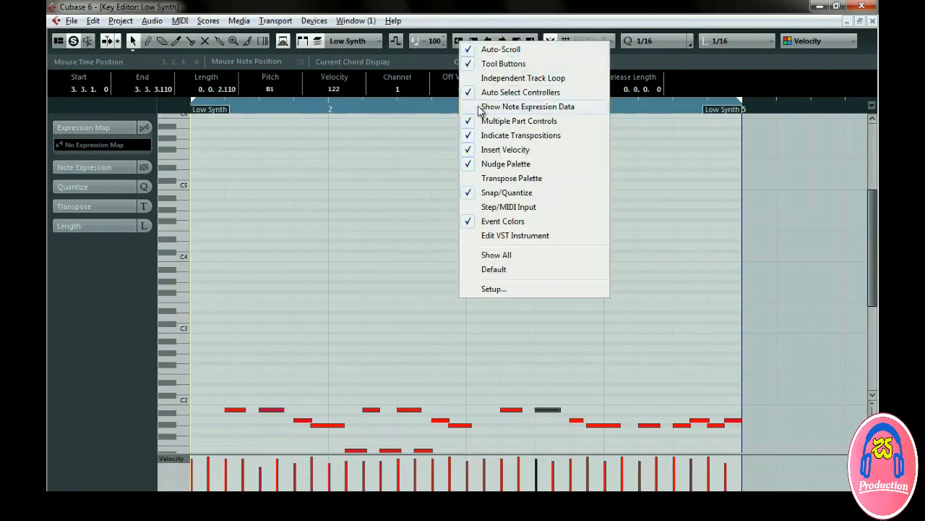
pyautogui.click(481, 220)
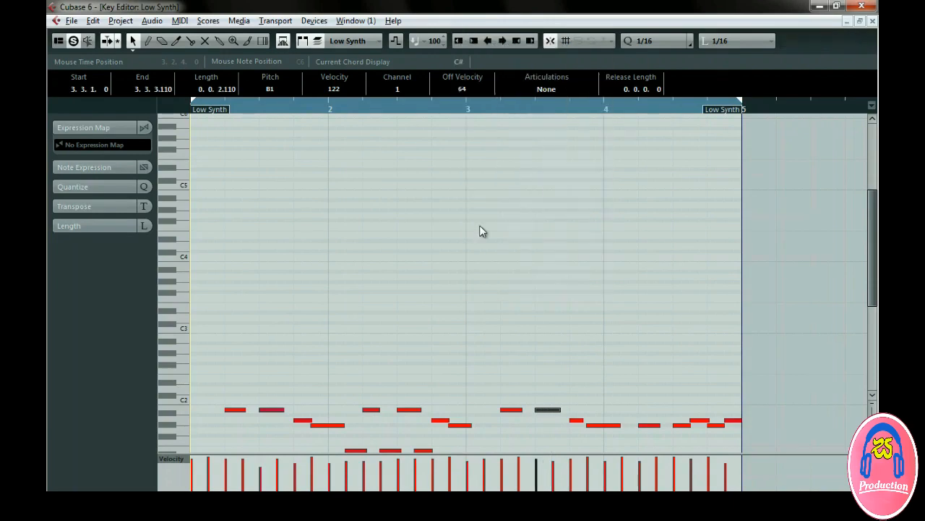
pyautogui.rightClick(776, 42)
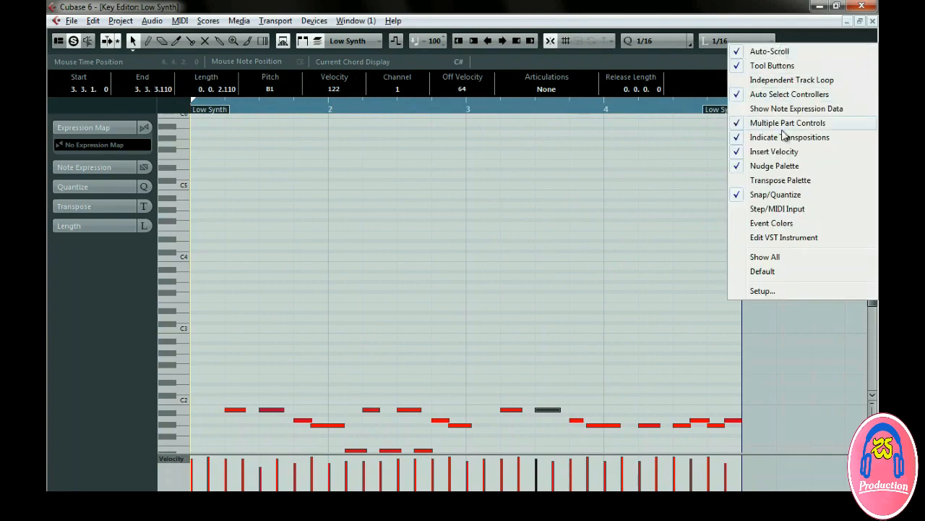
pyautogui.click(783, 180)
# Try transposing the notes from beat 4 of bar 2 into bar 4 up two octaves and down two semitones, and back to their original pitch.
pyautogui.moveTo(603, 329); pyautogui.dragTo(434, 443)
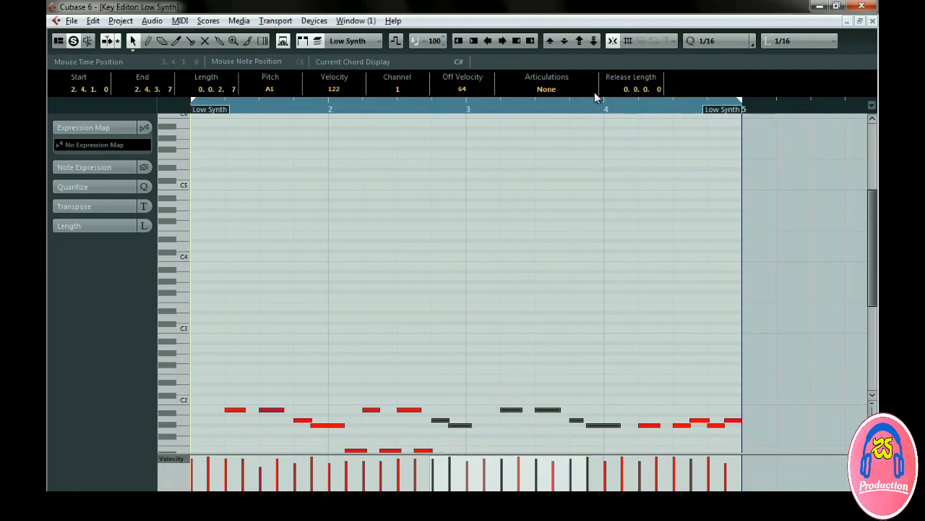
pyautogui.click(583, 41)
pyautogui.click(583, 41)
pyautogui.click(564, 42)
pyautogui.click(565, 42)
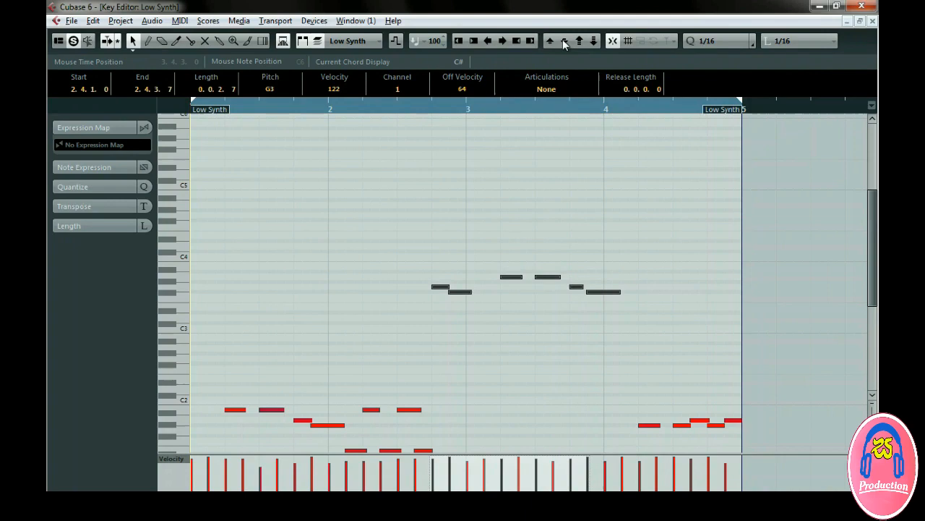
pyautogui.click(551, 41)
pyautogui.click(550, 40)
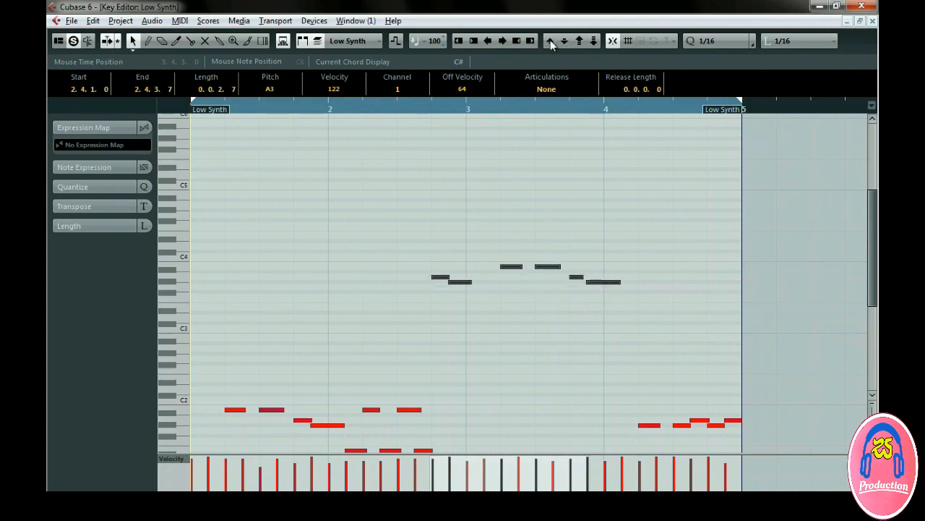
pyautogui.click(593, 40)
pyautogui.click(593, 40)
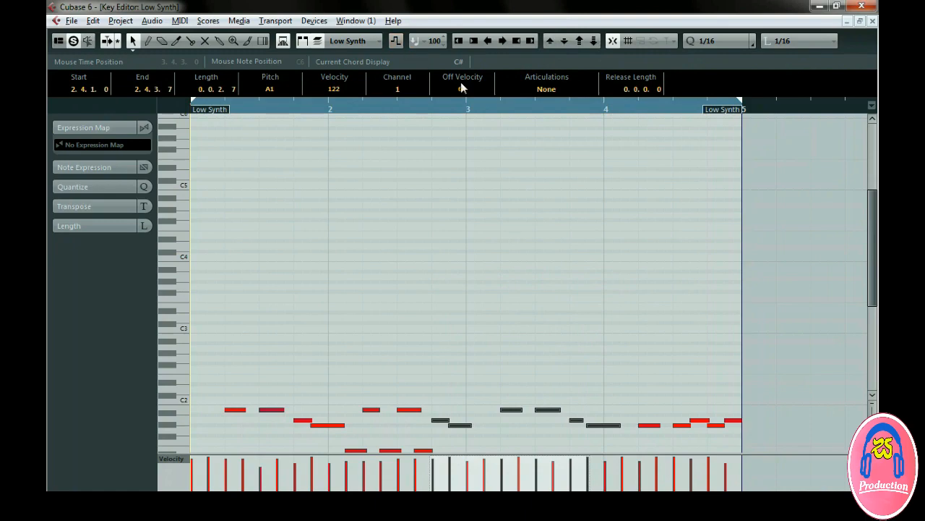
# Close the Key Editor and add a transpose track to the project below the Drums track.
pyautogui.click(872, 21)
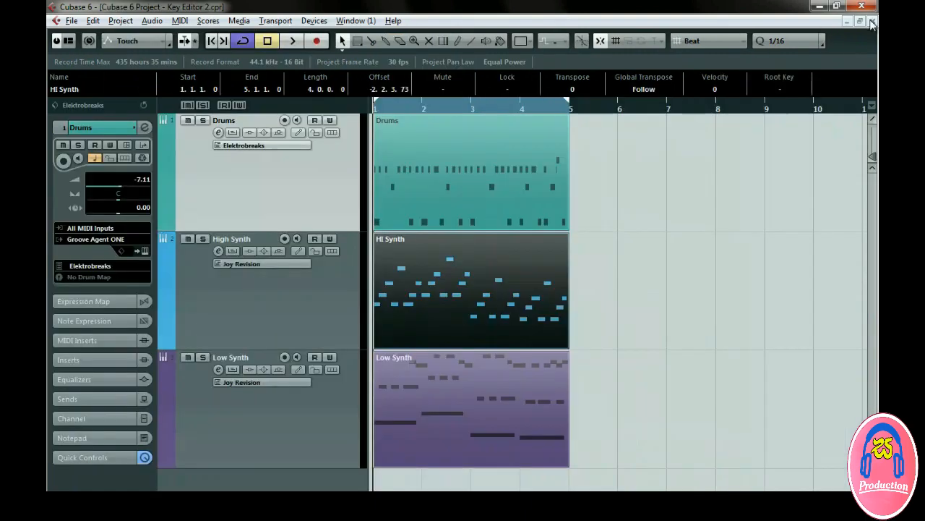
pyautogui.click(629, 218)
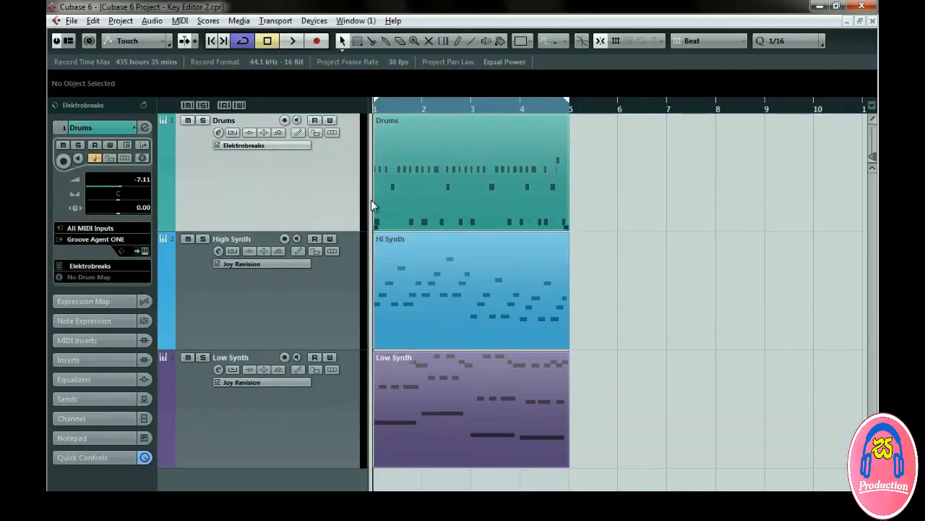
pyautogui.rightClick(331, 201)
pyautogui.moveTo(446, 208)
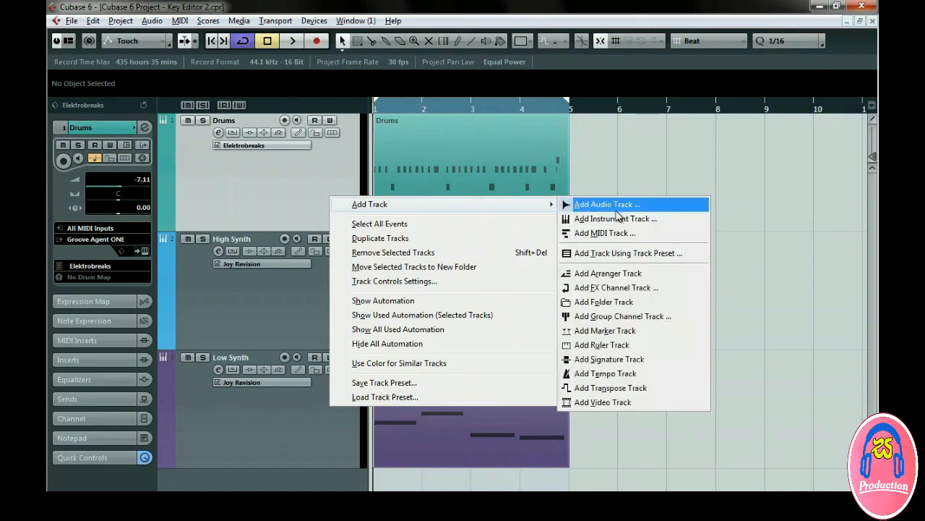
pyautogui.click(681, 388)
# Draw three transpose events on the transpose track, starting at 1.2.1, 2.2.1 and 4.1.1.
pyautogui.click(346, 264)
pyautogui.rightClick(393, 268)
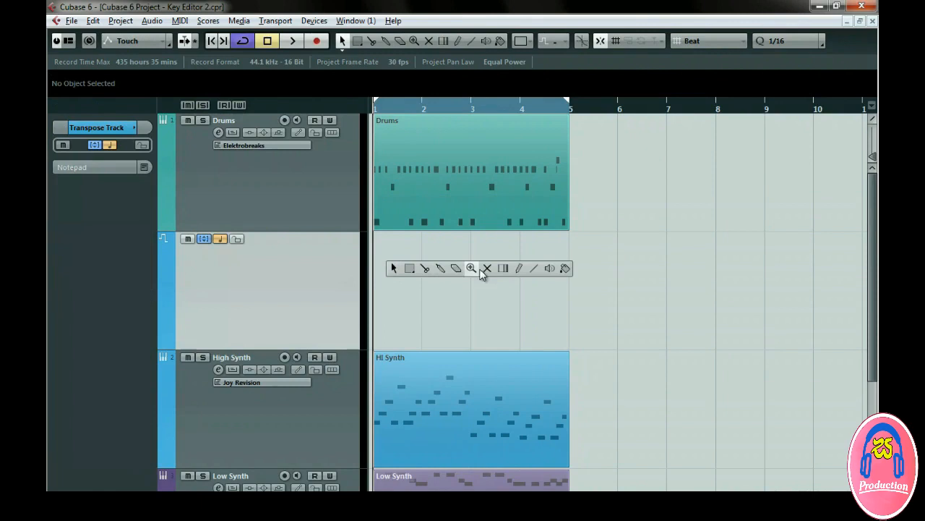
pyautogui.click(516, 270)
pyautogui.moveTo(388, 269); pyautogui.dragTo(539, 274)
pyautogui.rightClick(541, 275)
pyautogui.click(541, 278)
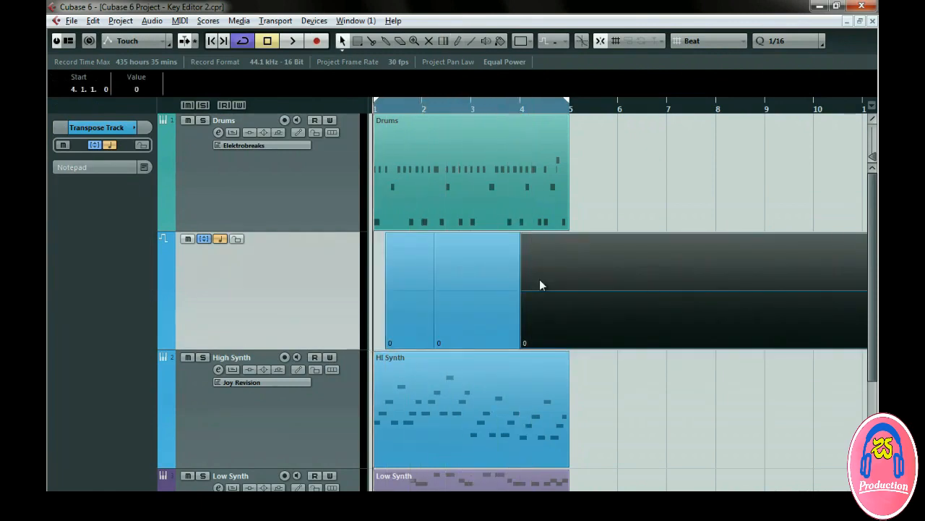
# Set the three transpose events to 7, -7 and 6 semitones in order.
pyautogui.click(409, 260)
pyautogui.scroll(7, 137, 89)
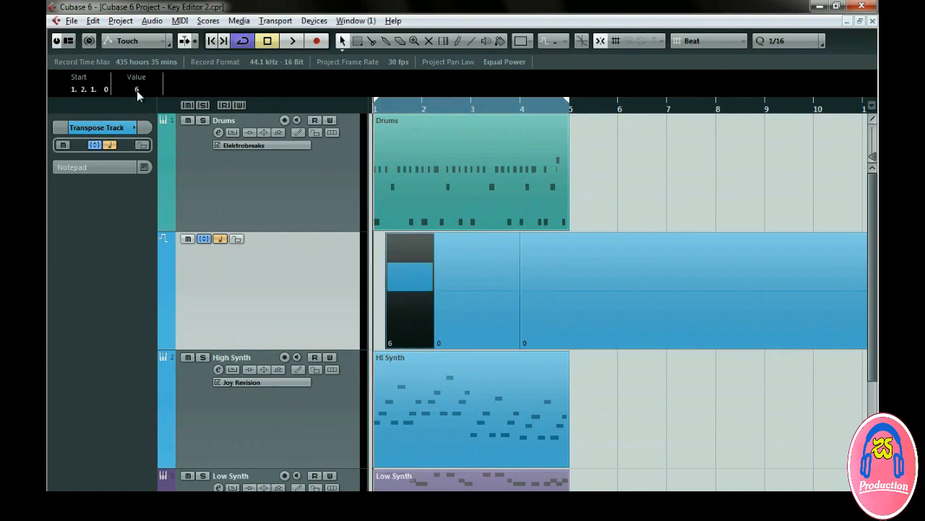
pyautogui.click(474, 281)
pyautogui.scroll(-7, 137, 90)
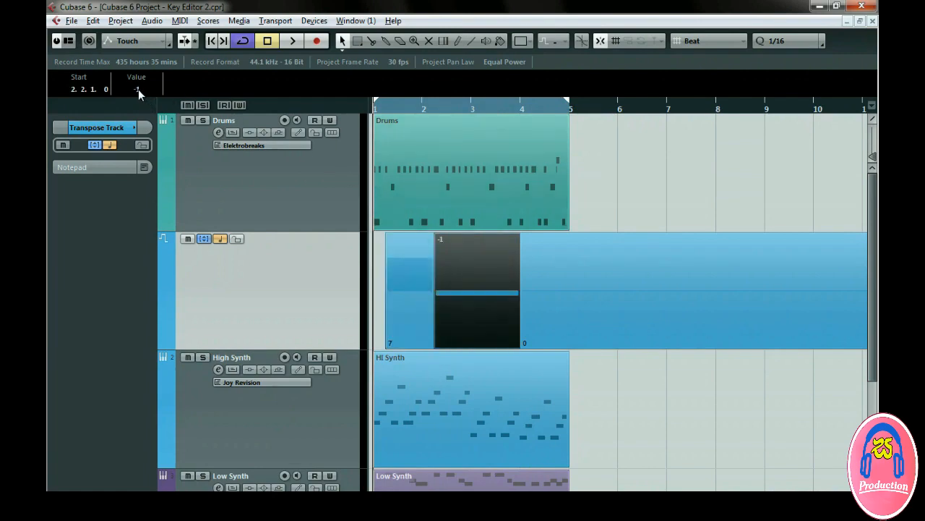
pyautogui.click(551, 270)
pyautogui.scroll(6, 140, 89)
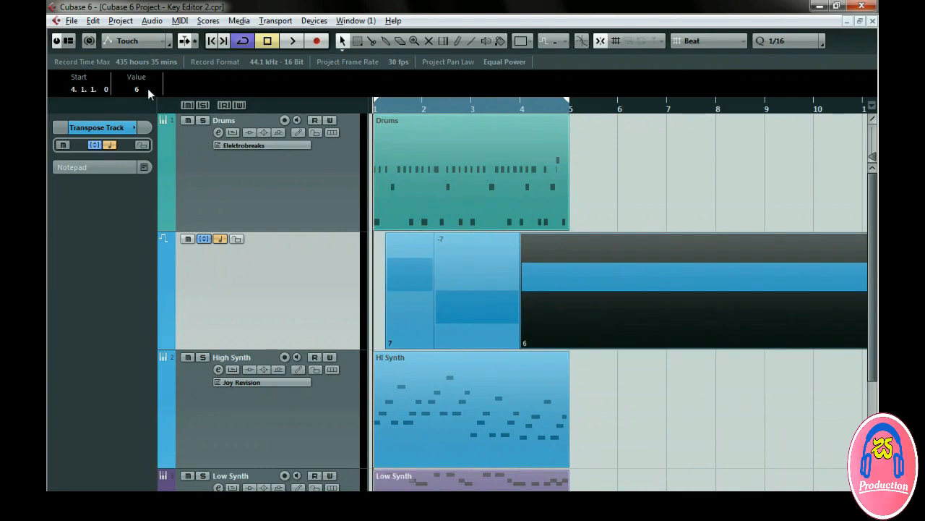
# Open the Drums part in the Key Editor and toggle Indicate Transpositions repeatedly to compare original and transposed notes.
pyautogui.doubleClick(440, 207)
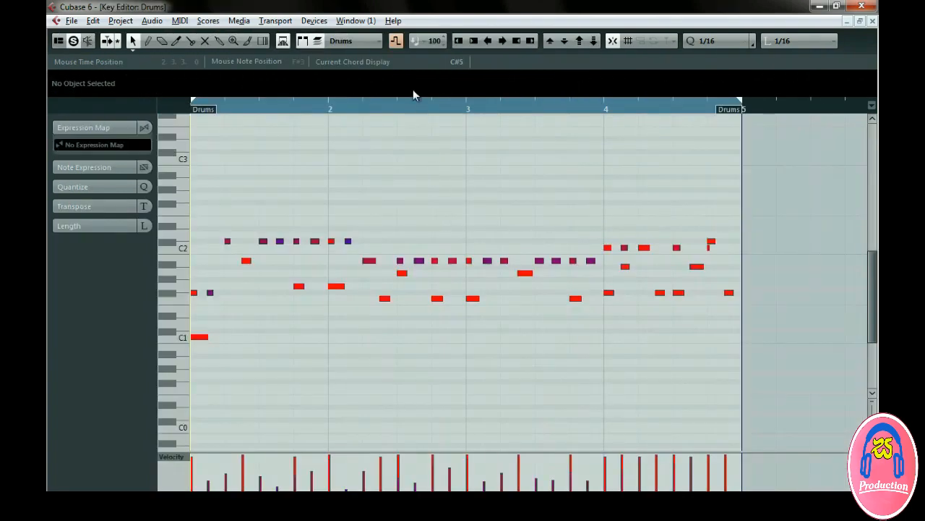
pyautogui.click(395, 41)
pyautogui.click(395, 42)
pyautogui.click(396, 41)
pyautogui.click(396, 41)
pyautogui.click(396, 41)
pyautogui.click(395, 41)
pyautogui.click(396, 41)
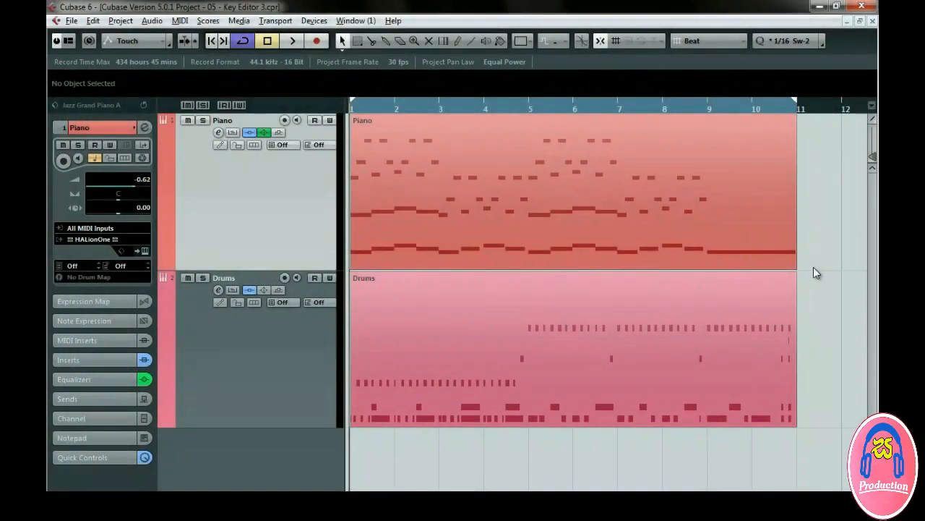
# Replace the Piano track's missing HALionOne instrument with HALion Sonic SE in the Key Editor 3 project.
pyautogui.click(718, 283)
pyautogui.click(217, 352)
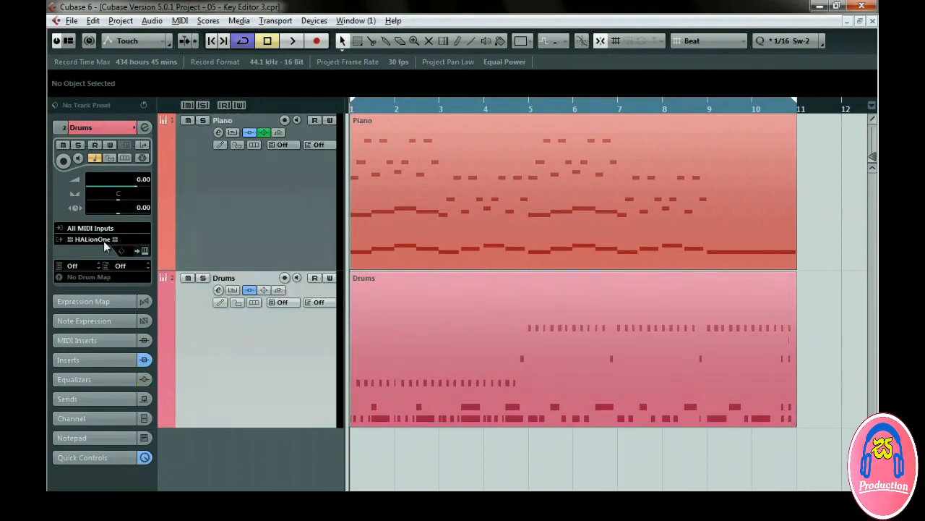
pyautogui.click(242, 231)
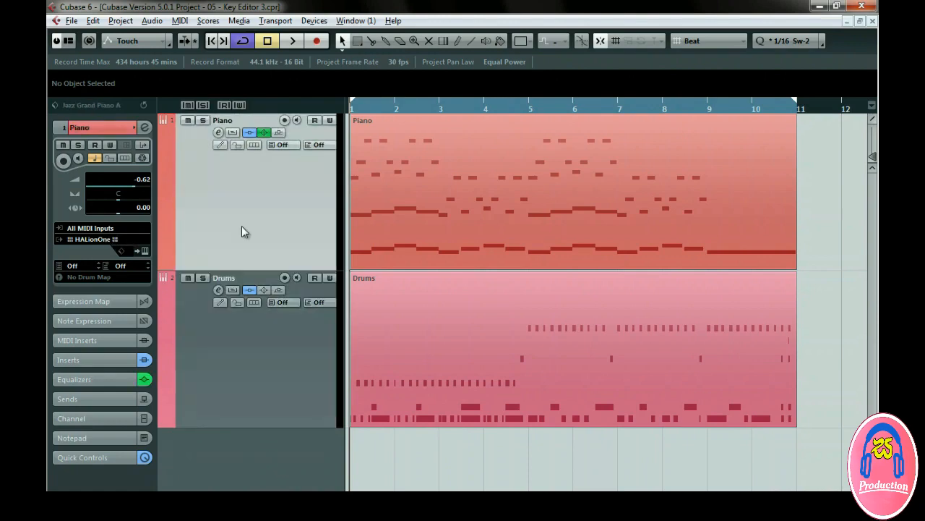
pyautogui.click(116, 238)
pyautogui.moveTo(154, 301)
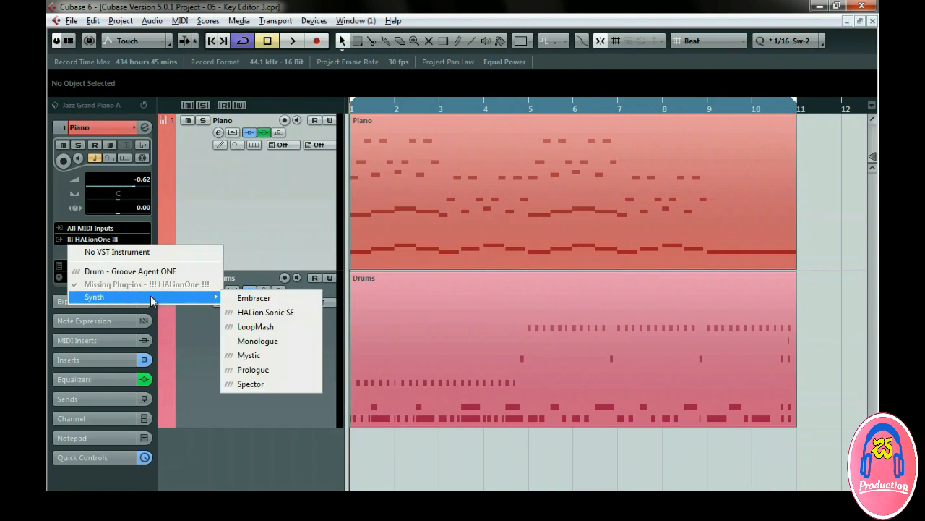
pyautogui.click(280, 311)
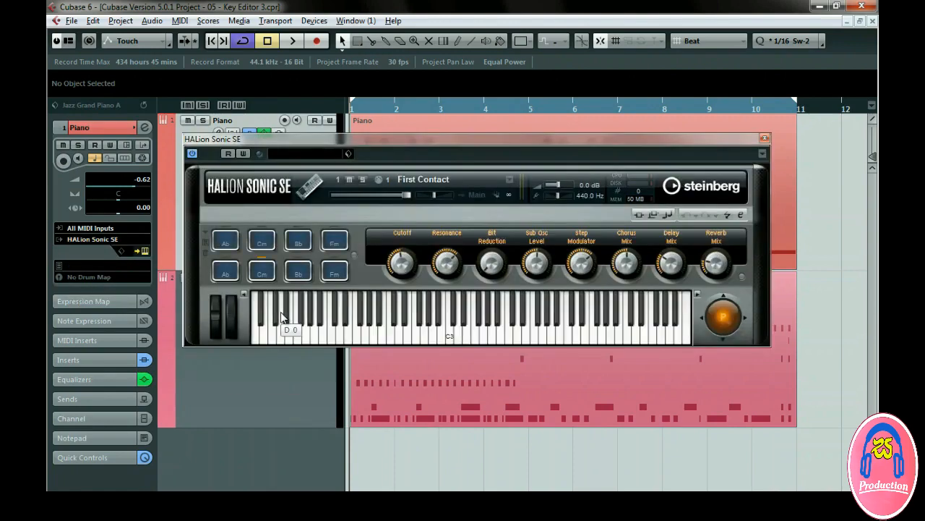
# Search the HALion Sonic SE presets for "jazz grand", load Jazz Grand Piano A and close the instrument window.
pyautogui.click(296, 155)
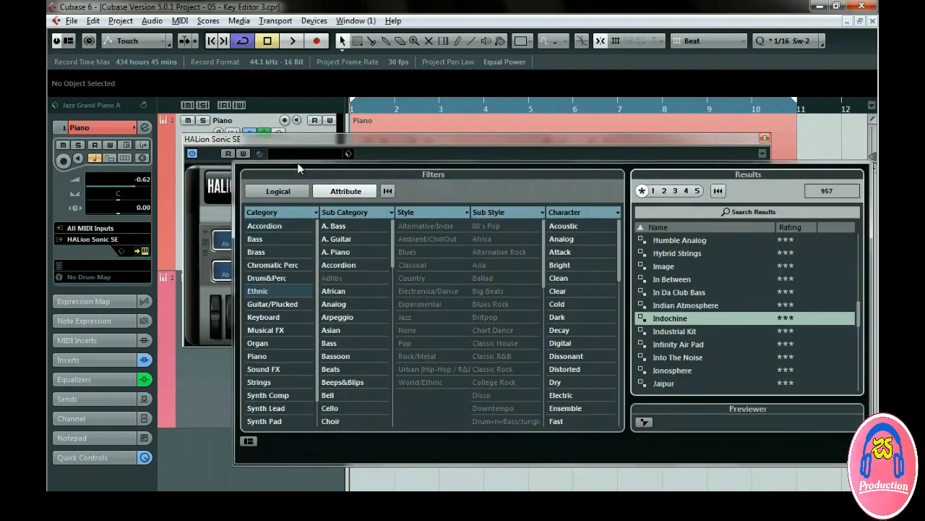
pyautogui.click(715, 209)
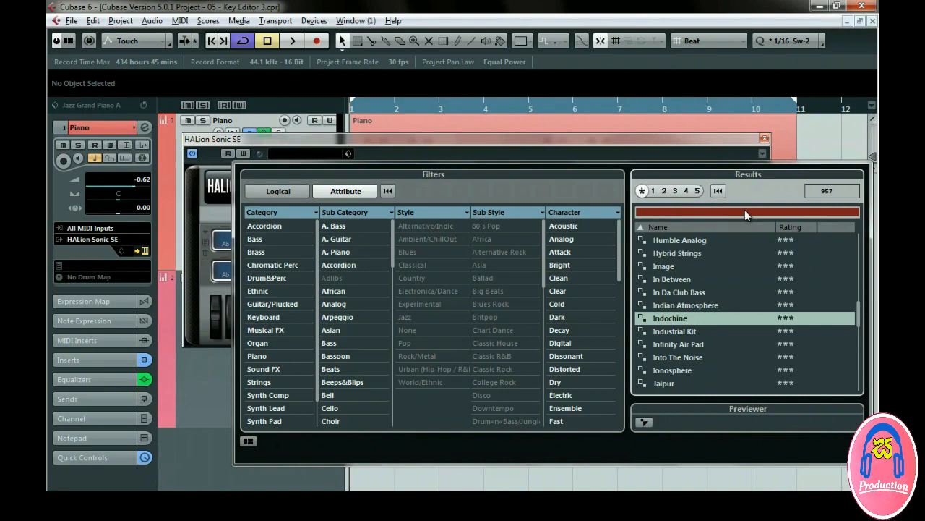
pyautogui.write('Jazz grand')
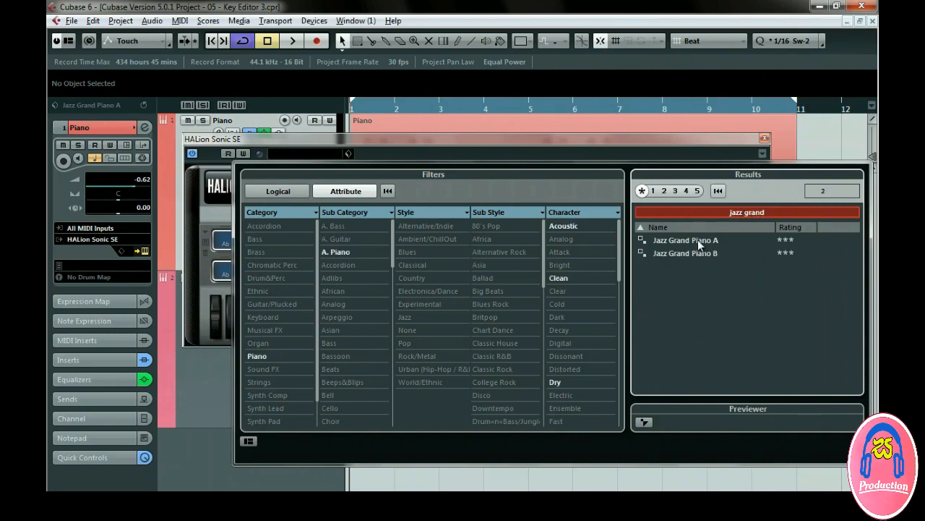
pyautogui.click(698, 241)
pyautogui.doubleClick(698, 239)
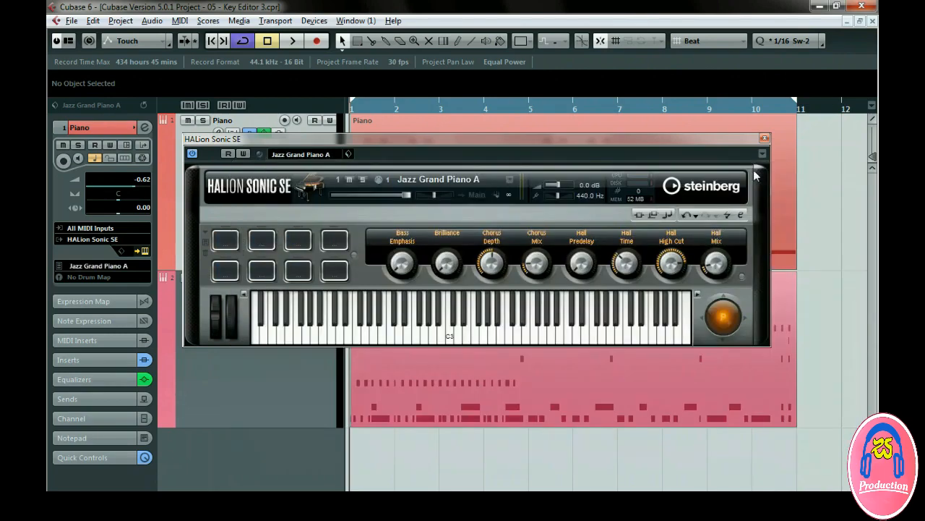
pyautogui.click(765, 138)
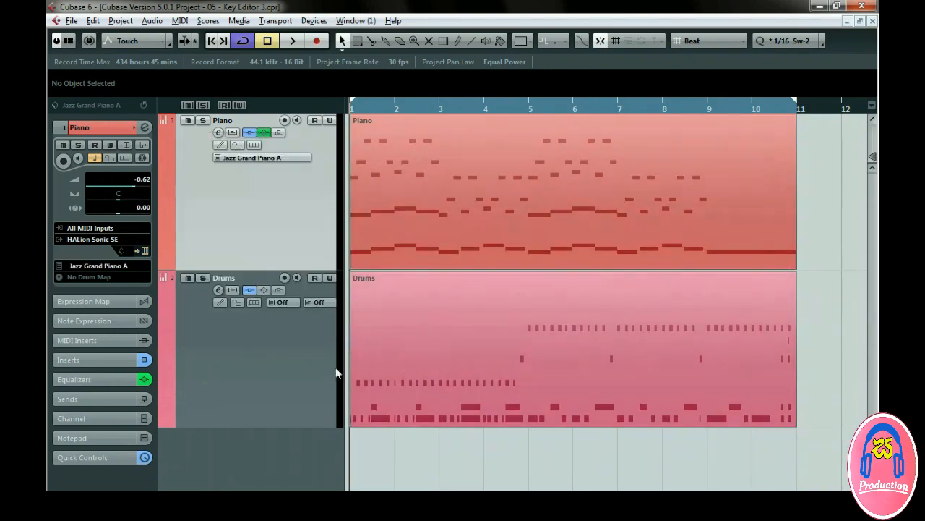
# Replace the Drums track's missing HALionOne instrument with HALion Sonic SE.
pyautogui.click(302, 365)
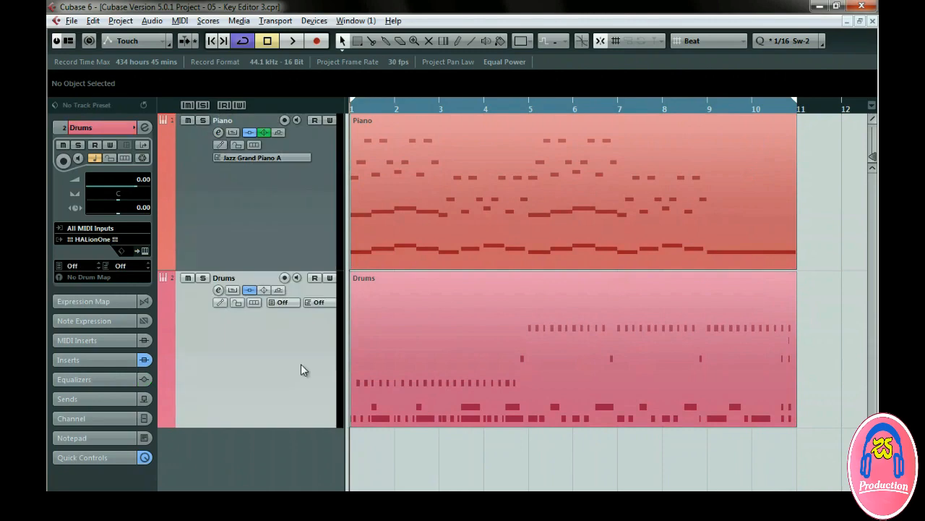
pyautogui.click(130, 238)
pyautogui.moveTo(131, 298)
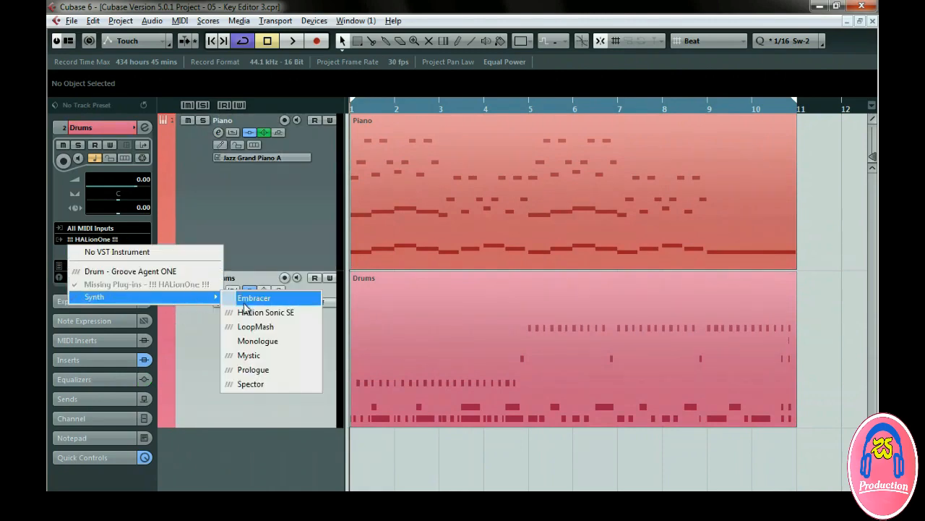
pyautogui.click(307, 313)
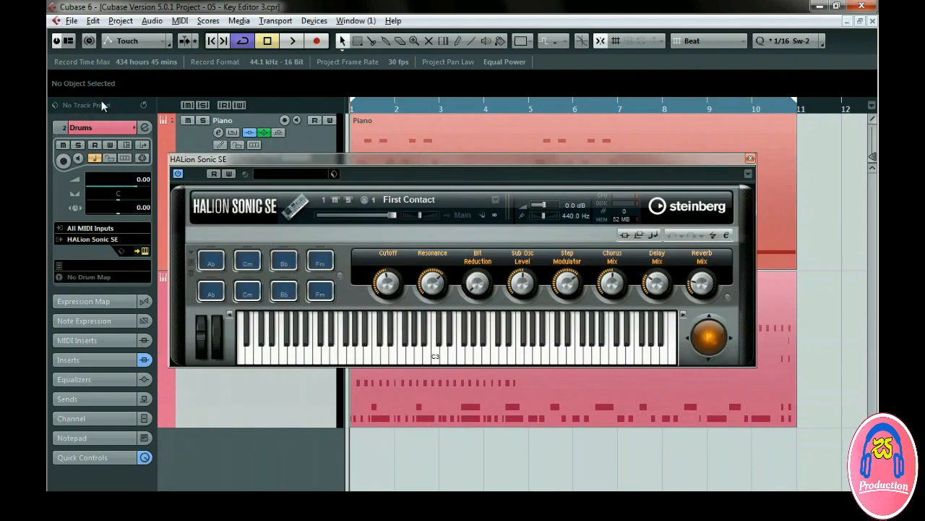
# Clear the HALion Sonic SE preset search and filter the presets by the Drum&Perc category and Drumset subcategory.
pyautogui.click(285, 174)
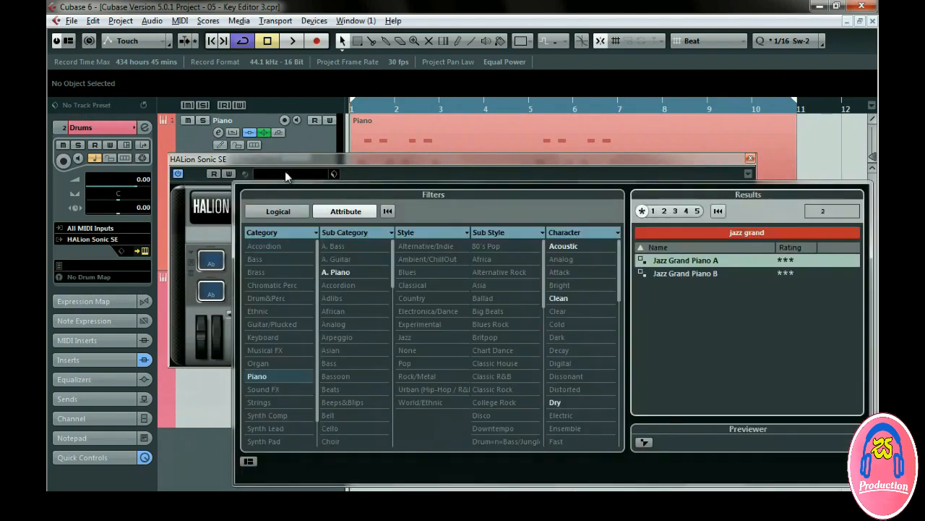
pyautogui.click(718, 212)
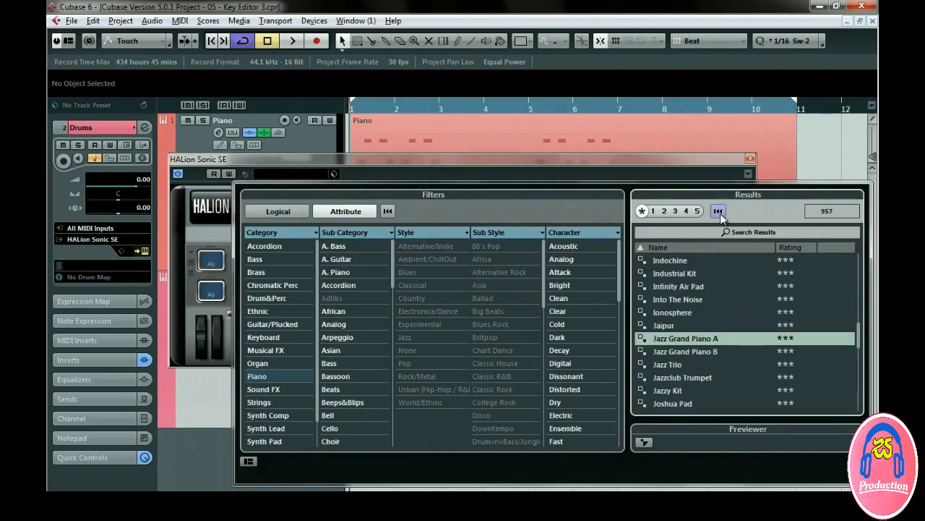
pyautogui.click(268, 297)
pyautogui.click(340, 286)
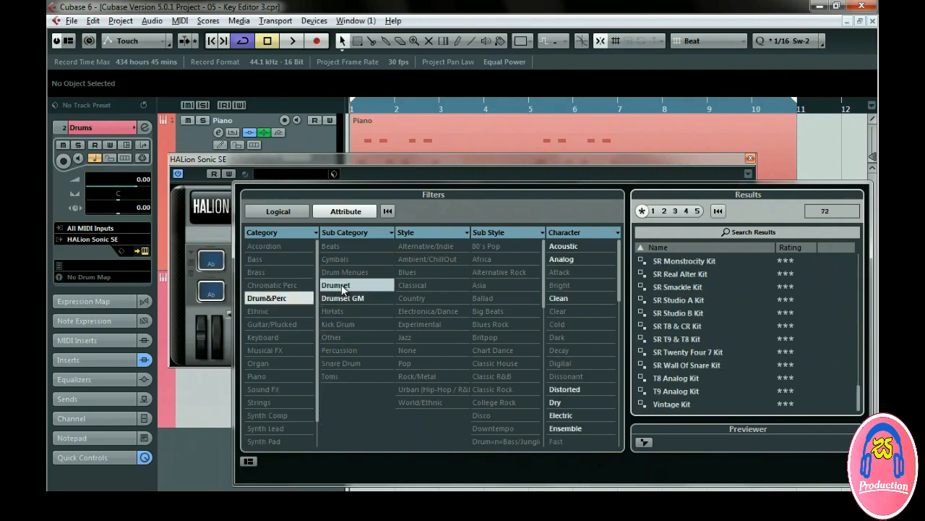
# Audition the SR Studio B, Studio A, Smackle, Real Alter and Monstrocity kits during playback, then load SR Monstrocity Kit and stop playback.
pyautogui.click(694, 313)
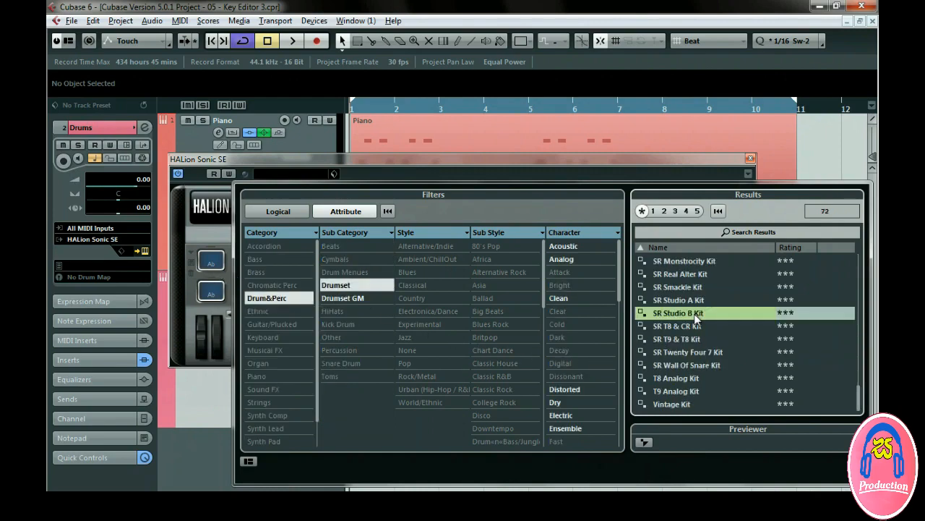
pyautogui.press('space')
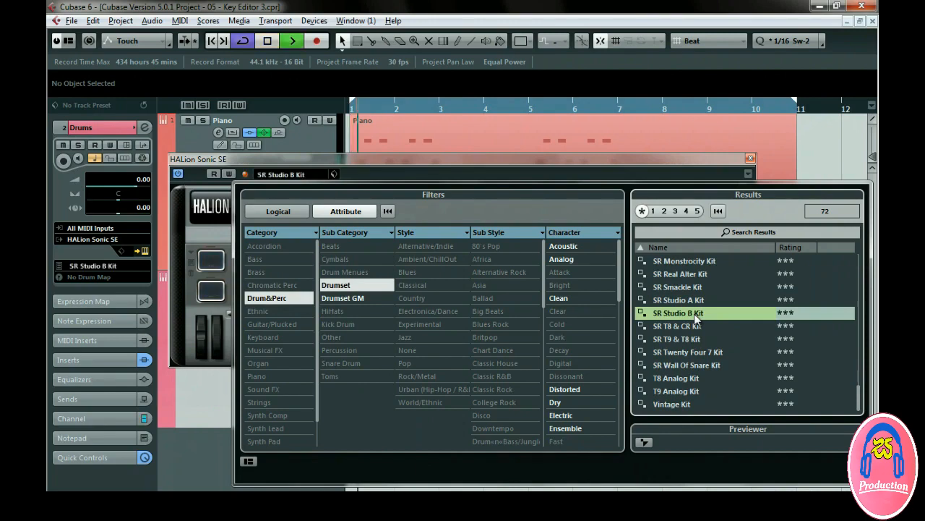
pyautogui.click(695, 300)
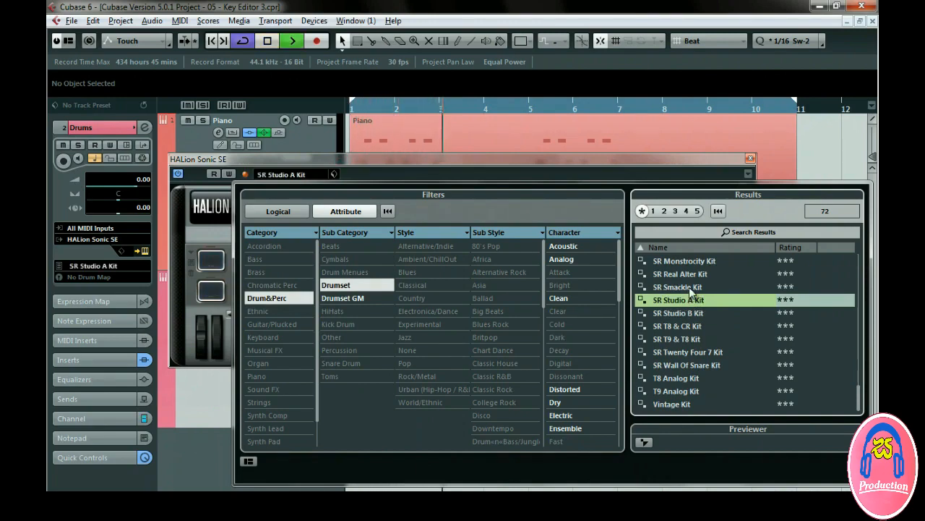
pyautogui.click(689, 287)
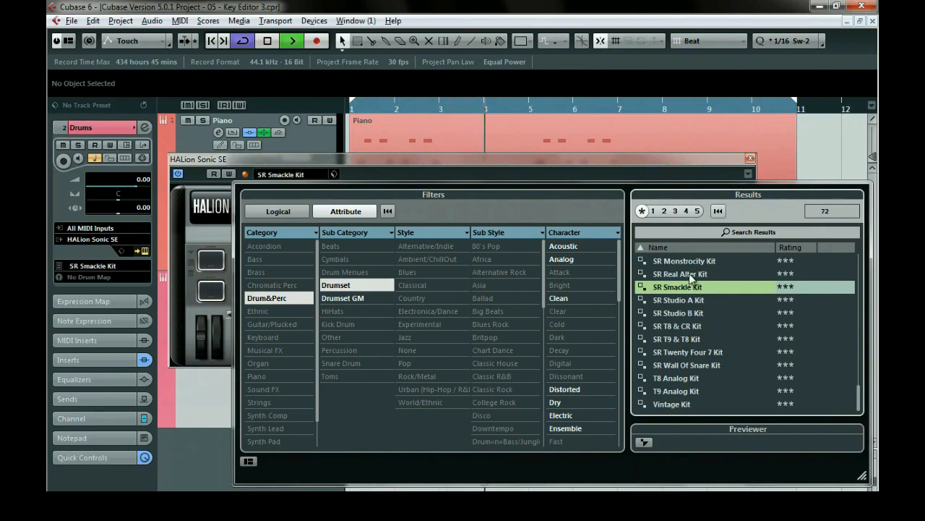
pyautogui.click(691, 276)
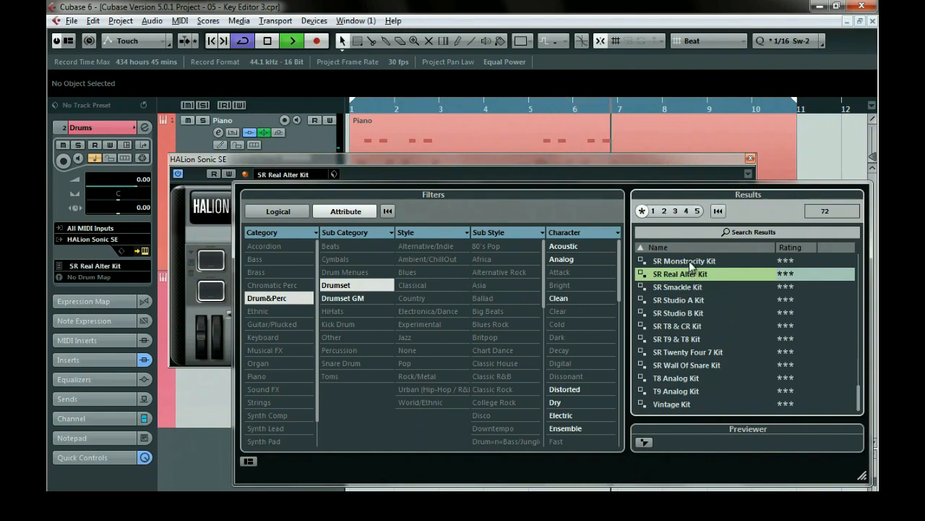
pyautogui.click(689, 261)
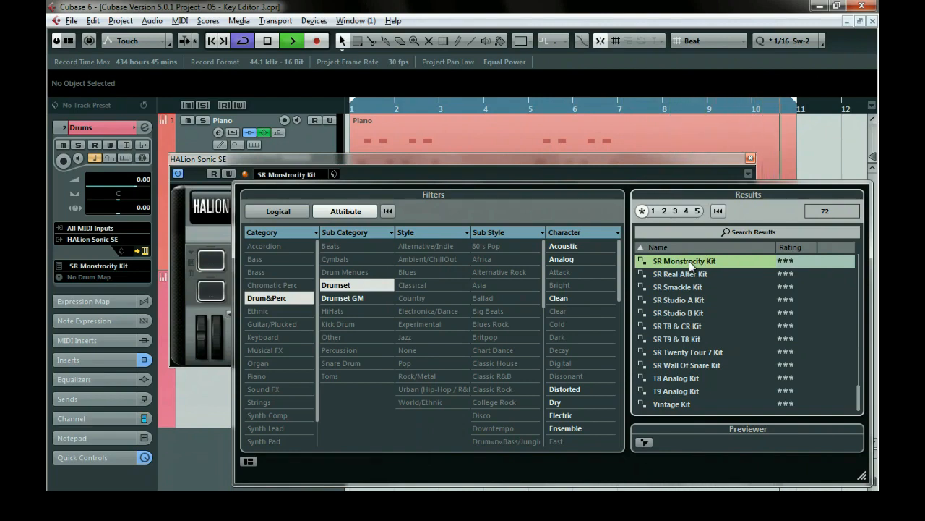
pyautogui.doubleClick(689, 261)
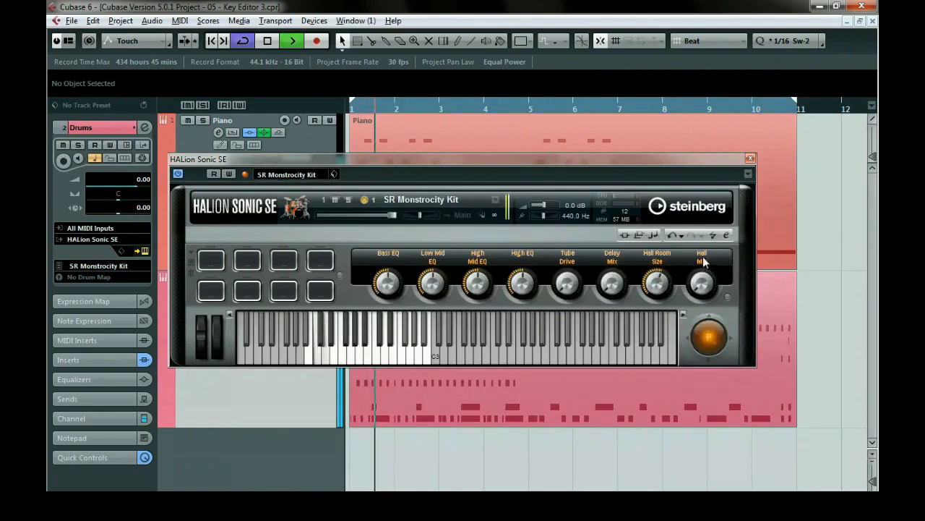
pyautogui.click(750, 158)
pyautogui.click(268, 43)
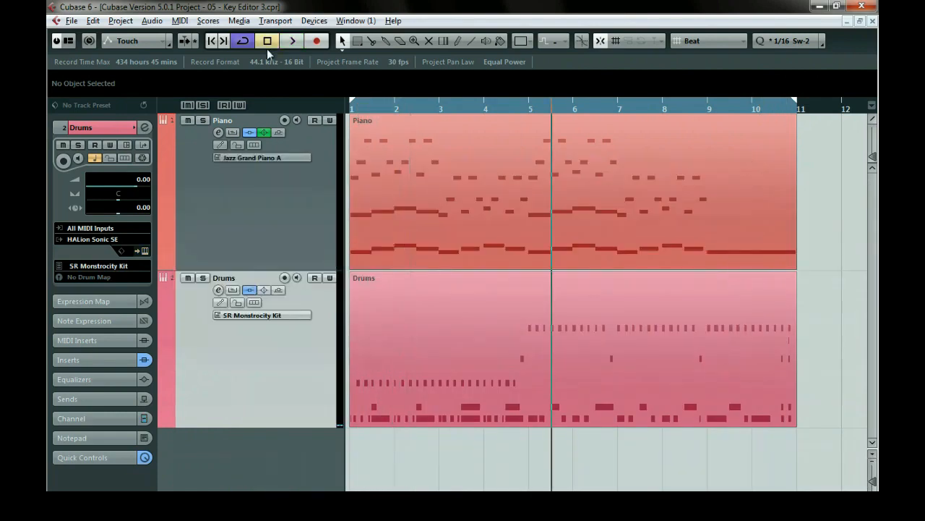
# Save the project as a new Cubase 6 file named key editor 3 instead of overwriting the original.
pyautogui.doubleClick(453, 204)
pyautogui.hotkey('ctrl', 's')
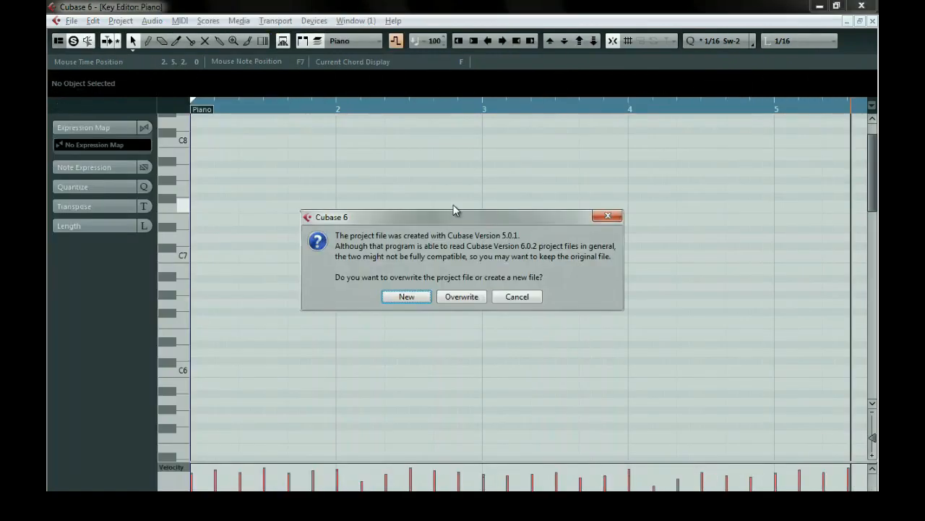
pyautogui.click(407, 297)
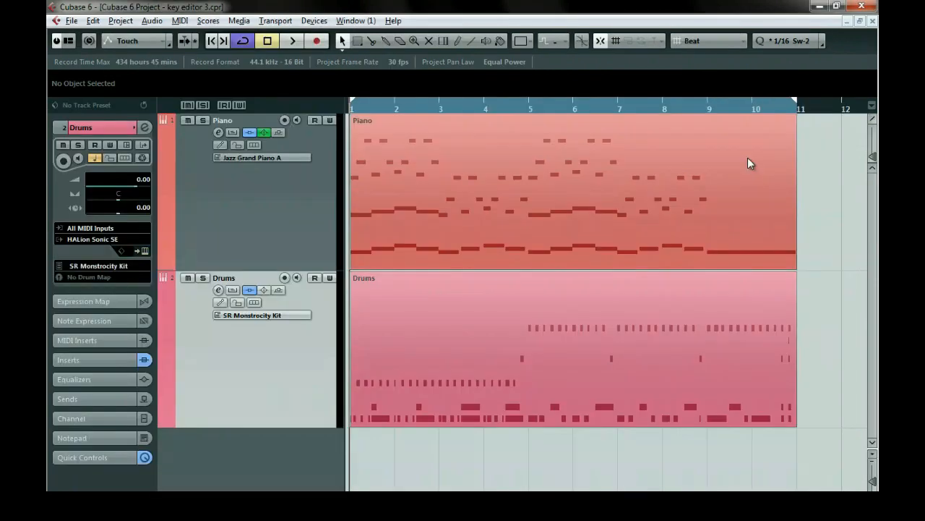
# Open the Piano part in the Key Editor, play it and return the playhead to the start.
pyautogui.doubleClick(530, 208)
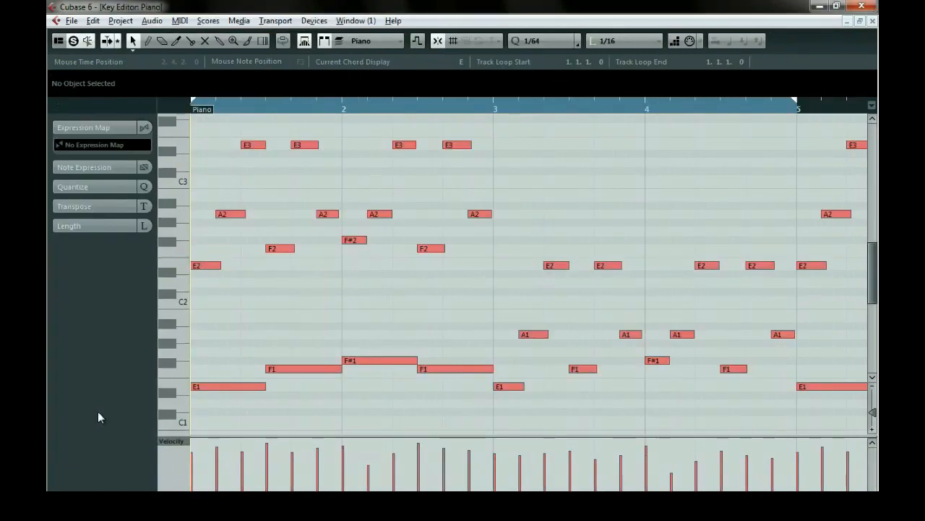
pyautogui.press('space')
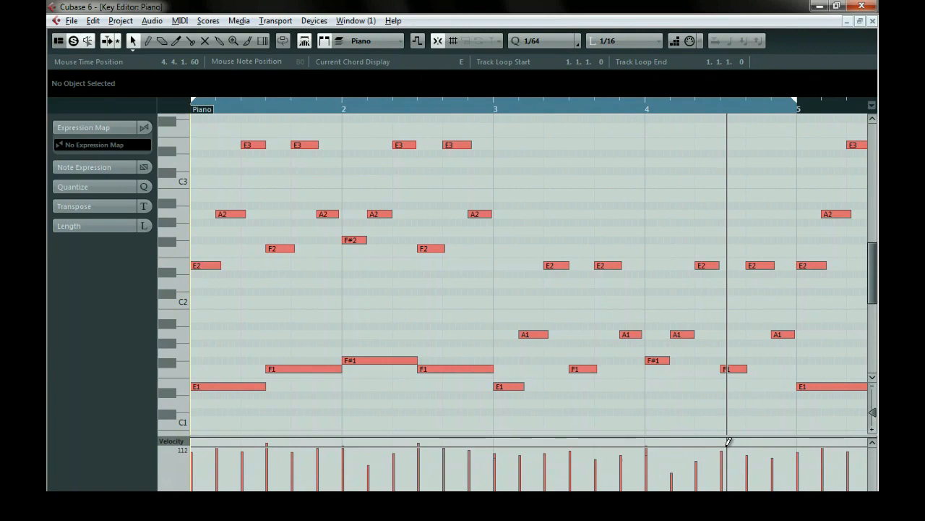
pyautogui.press('Home')
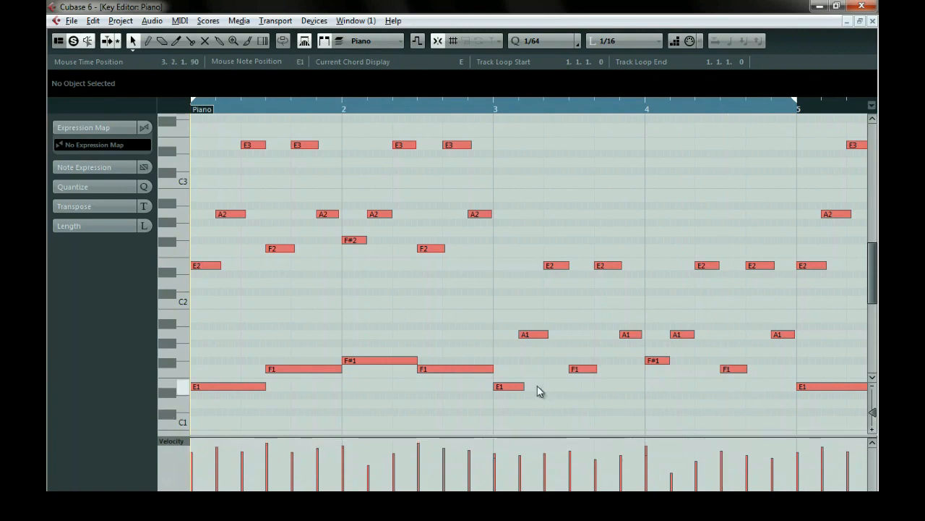
# Remove the Velocity controller lane below the Piano notes and bring the lane back.
pyautogui.rightClick(163, 474)
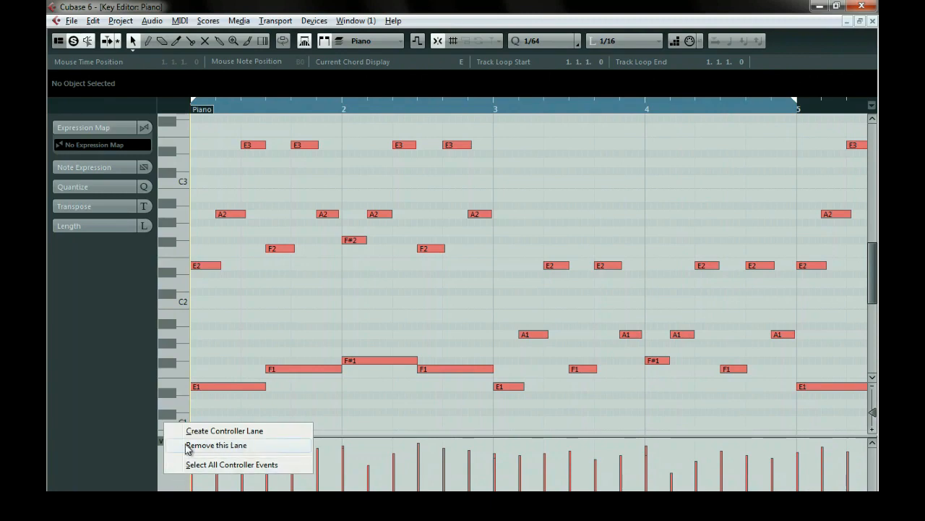
pyautogui.click(211, 445)
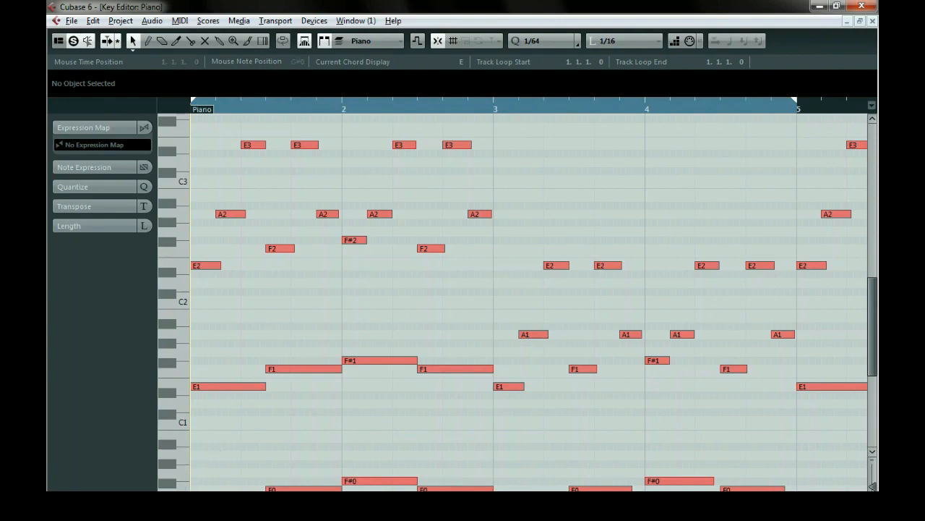
pyautogui.hotkey('alt', 'l')
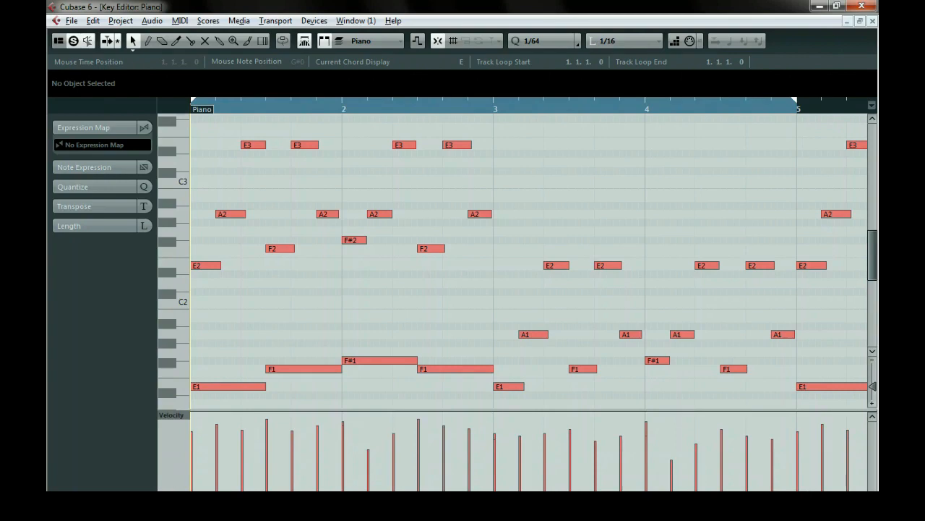
# Create three additional controller lanes next to the existing Velocity lane.
pyautogui.rightClick(172, 466)
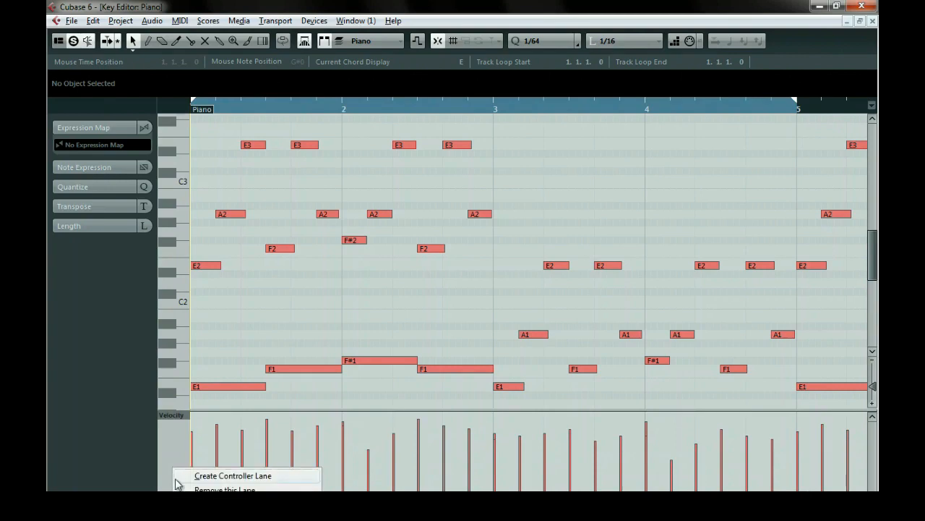
pyautogui.click(183, 476)
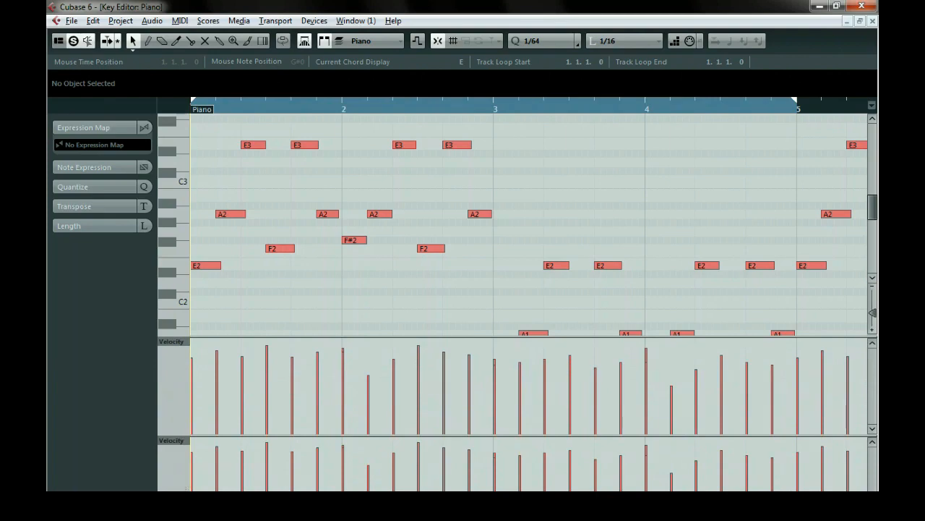
pyautogui.click(165, 500)
pyautogui.click(165, 500)
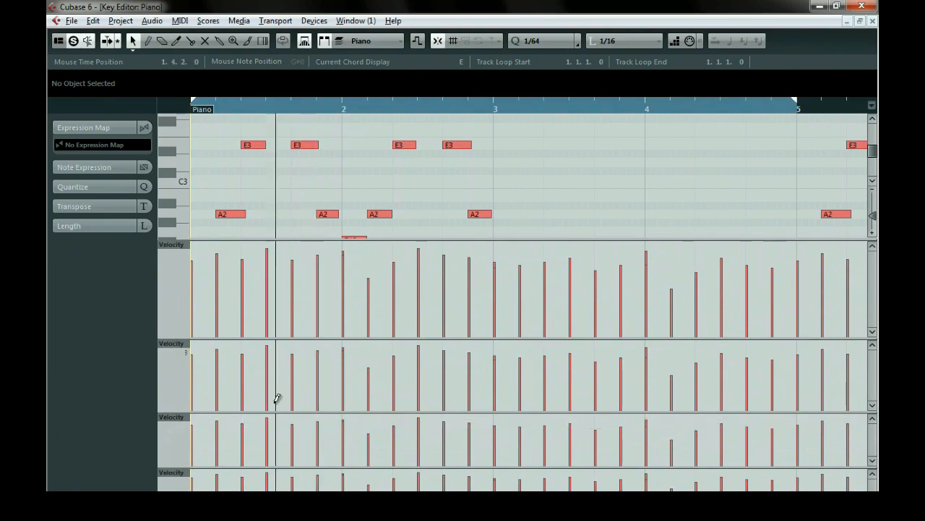
# Remove the two uppermost Velocity lanes and enlarge the two remaining controller lanes.
pyautogui.rightClick(179, 303)
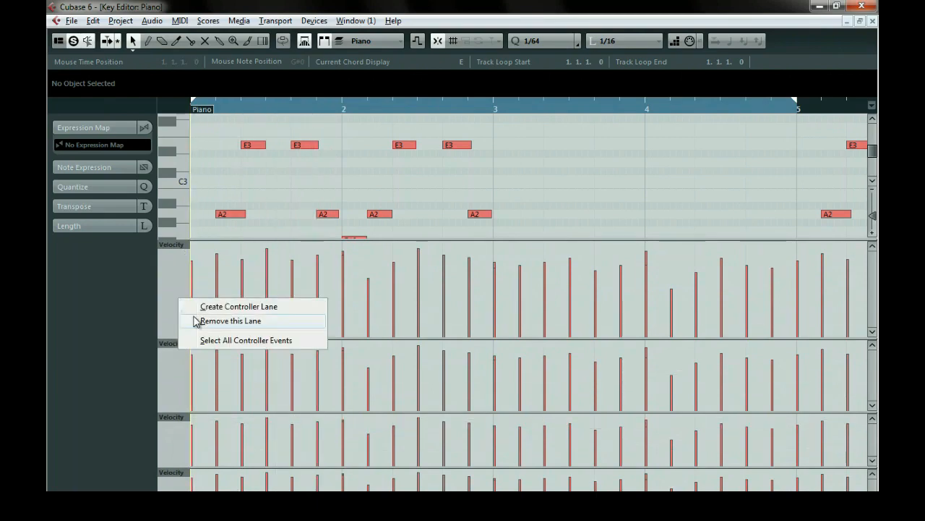
pyautogui.click(197, 320)
pyautogui.rightClick(181, 368)
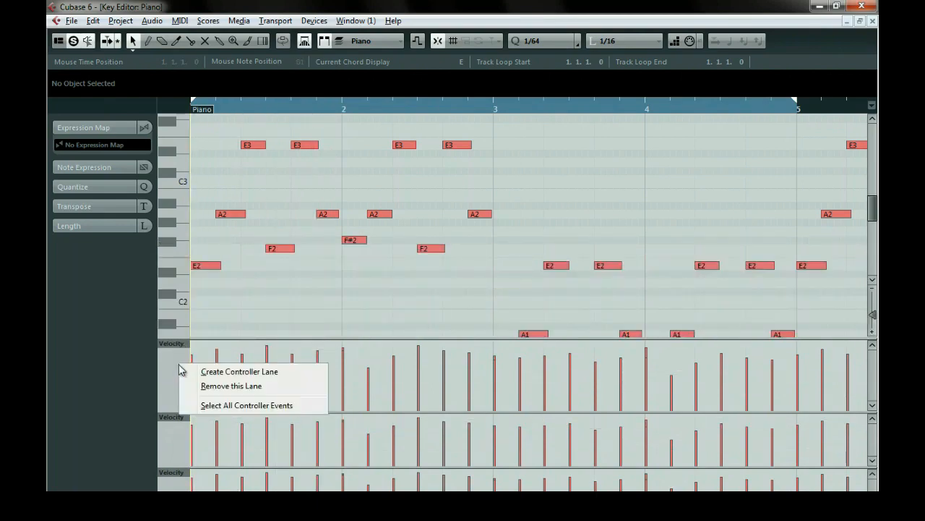
pyautogui.click(191, 385)
pyautogui.moveTo(262, 409); pyautogui.dragTo(265, 347)
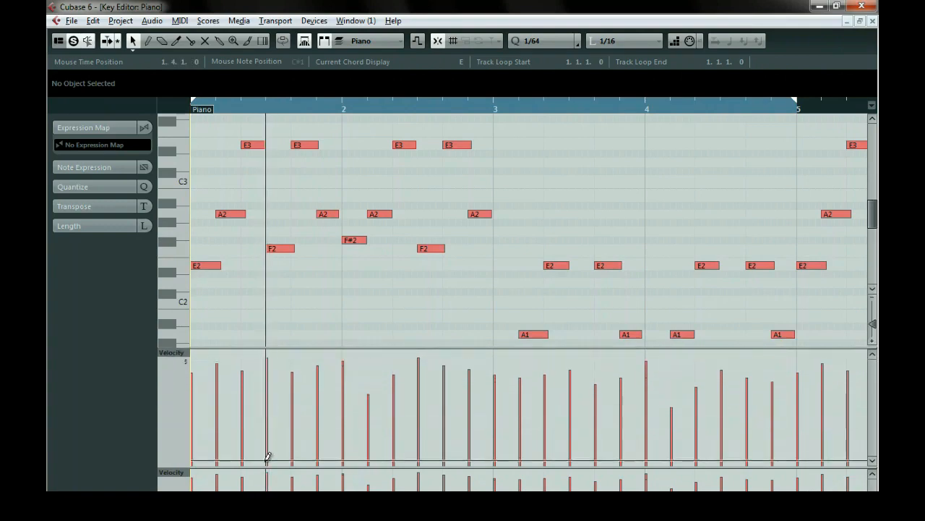
pyautogui.moveTo(266, 469); pyautogui.dragTo(272, 400)
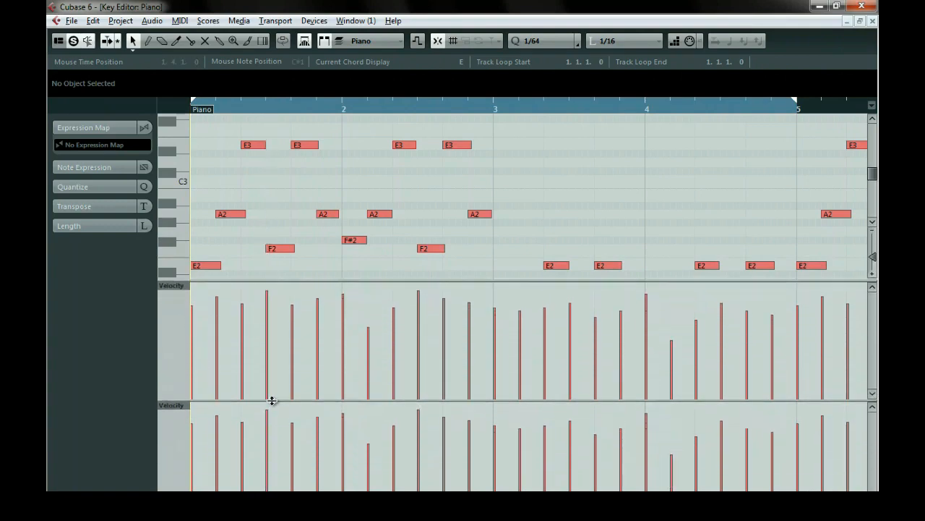
# Set the lower controller lane to Pitchbend and redraw the note velocities across bars 1 and 2 in the Velocity lane.
pyautogui.click(183, 407)
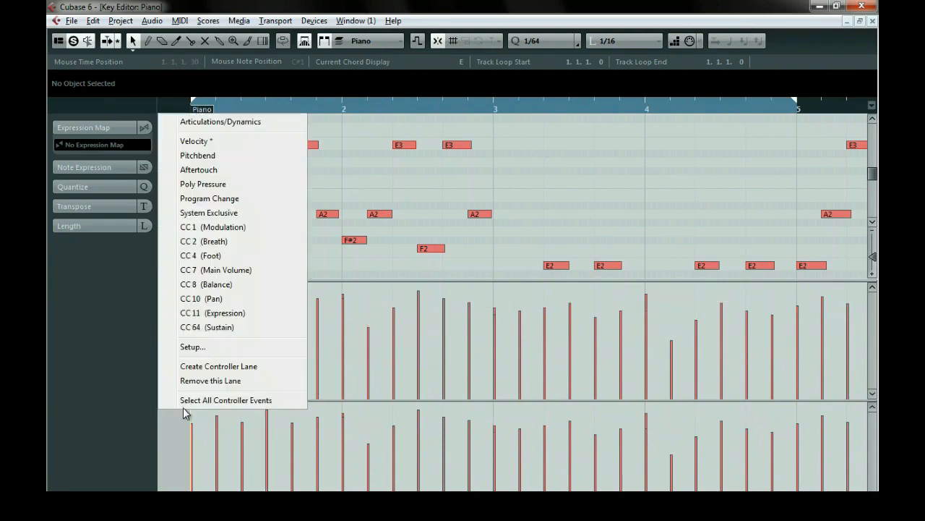
pyautogui.click(225, 161)
pyautogui.moveTo(208, 287)
pyautogui.mouseDown()
pyautogui.moveTo(239, 310)
pyautogui.moveTo(296, 282)
pyautogui.moveTo(326, 306)
pyautogui.moveTo(360, 291)
pyautogui.moveTo(415, 310)
pyautogui.moveTo(458, 289)
pyautogui.moveTo(489, 314)
pyautogui.mouseUp()
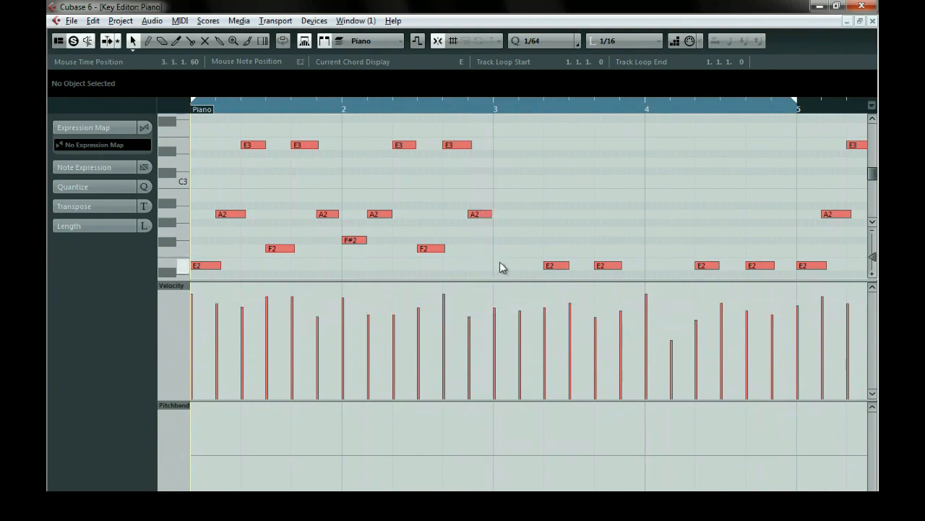
# Pick the Draw tool over the Velocity lane and return to the Object Selection tool.
pyautogui.rightClick(477, 296)
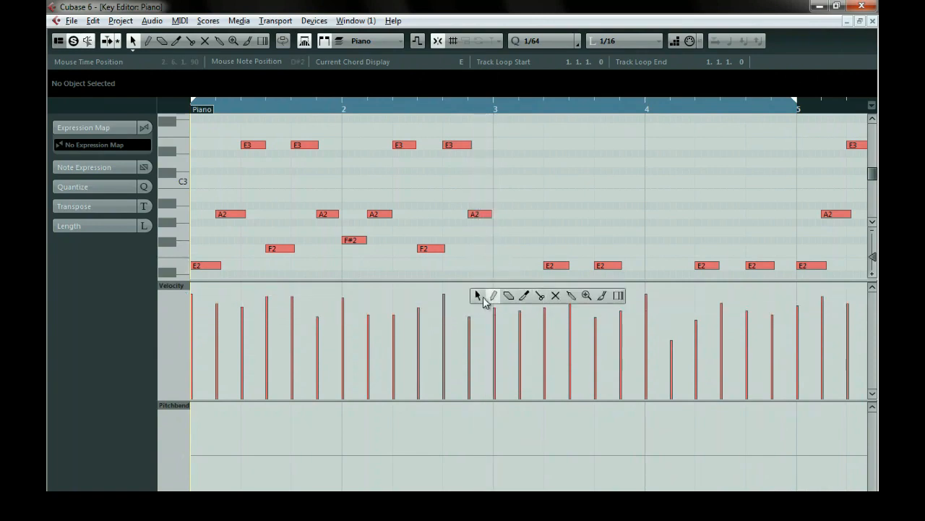
pyautogui.click(492, 296)
pyautogui.rightClick(488, 296)
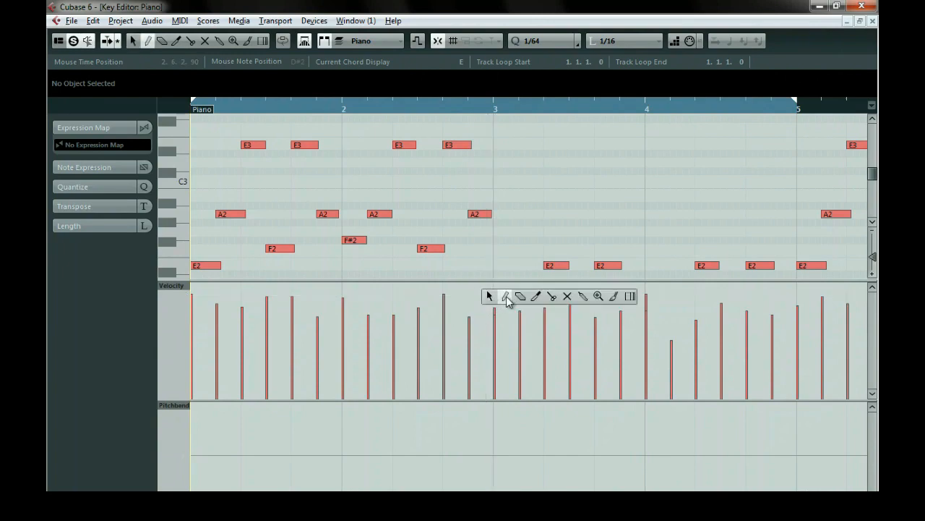
pyautogui.click(489, 293)
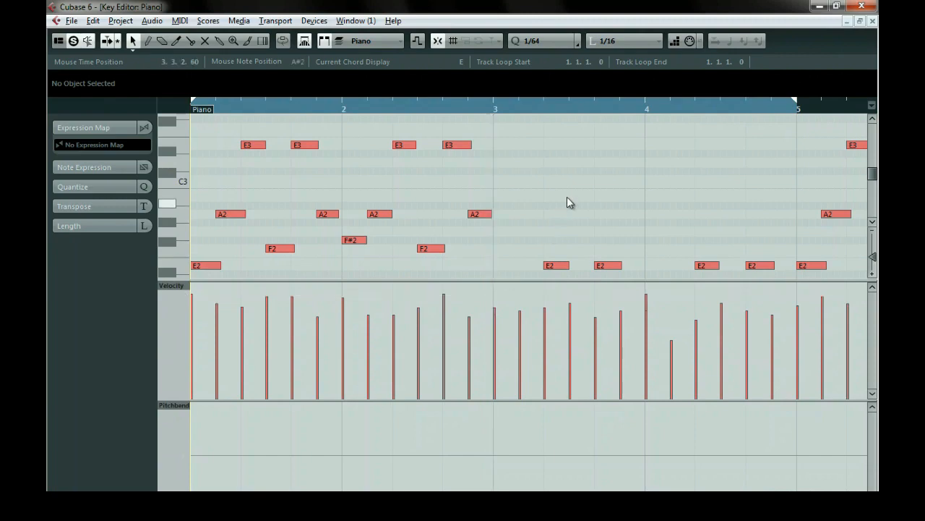
# Set the quantize value to 1/4 and draw a stepped pitchbend curve from bar 1 to bar 5 in the Pitchbend lane.
pyautogui.click(562, 41)
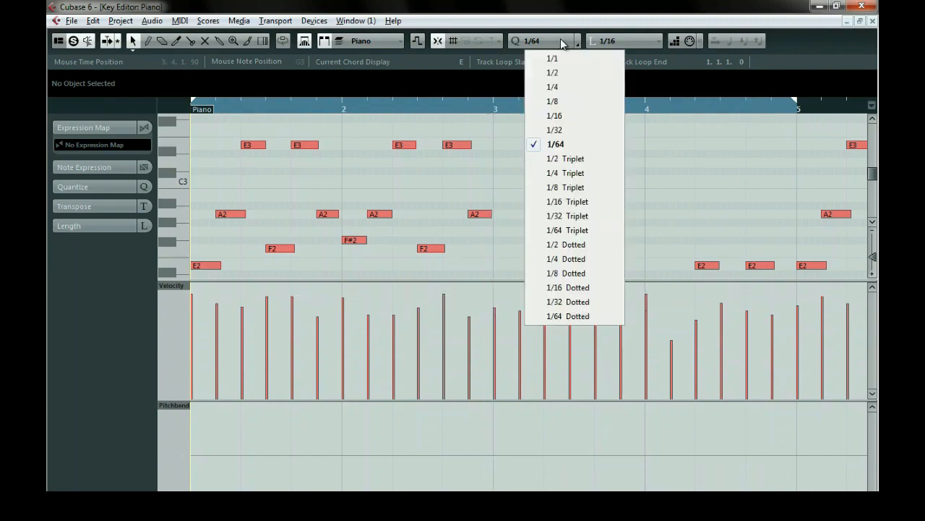
pyautogui.click(561, 87)
pyautogui.rightClick(199, 448)
pyautogui.click(207, 446)
pyautogui.moveTo(209, 442)
pyautogui.mouseDown()
pyautogui.moveTo(288, 429)
pyautogui.moveTo(366, 451)
pyautogui.moveTo(513, 463)
pyautogui.moveTo(612, 411)
pyautogui.moveTo(748, 468)
pyautogui.moveTo(814, 409)
pyautogui.mouseUp()
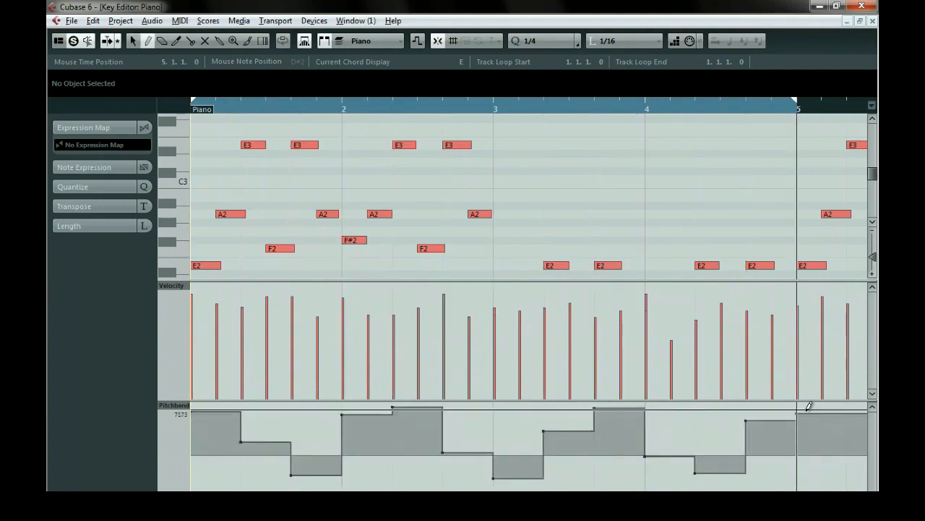
# Set the quantize value to 1/8 and redraw the pitchbend curve from bar 1 past bar 5 with eighth-note steps.
pyautogui.click(538, 44)
pyautogui.click(546, 102)
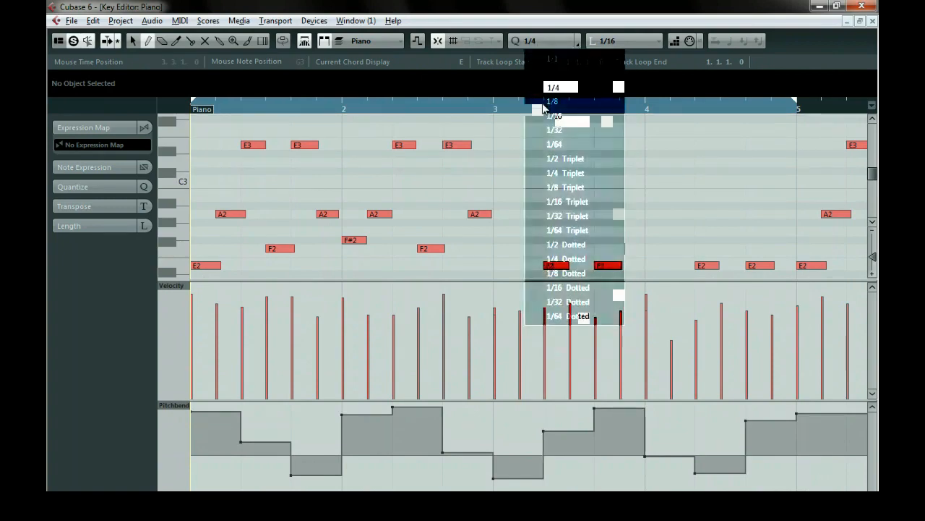
pyautogui.moveTo(206, 427)
pyautogui.mouseDown()
pyautogui.moveTo(200, 440)
pyautogui.moveTo(316, 403)
pyautogui.moveTo(569, 458)
pyautogui.moveTo(845, 460)
pyautogui.mouseUp()
# Set the quantize value to 1/64 and redraw the pitchbend curve from bar 1 to bar 5 in finer steps.
pyautogui.click(543, 46)
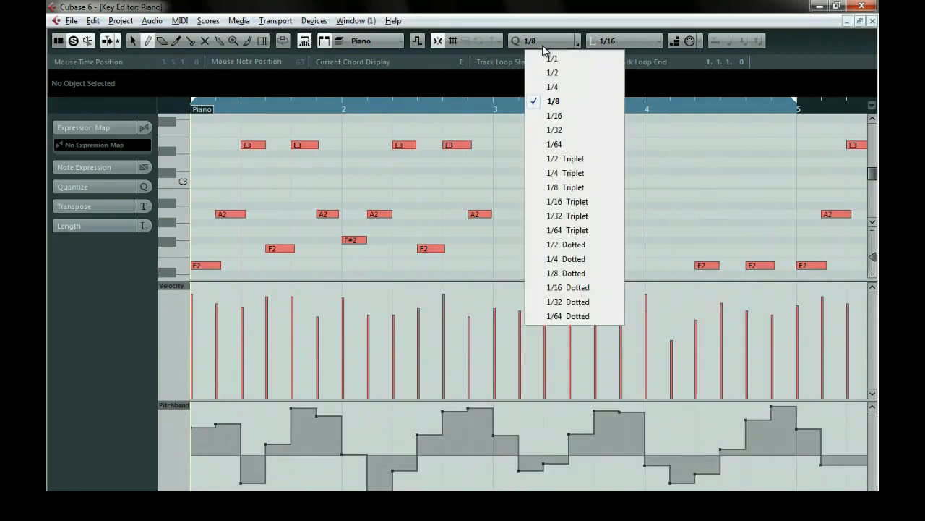
pyautogui.click(591, 147)
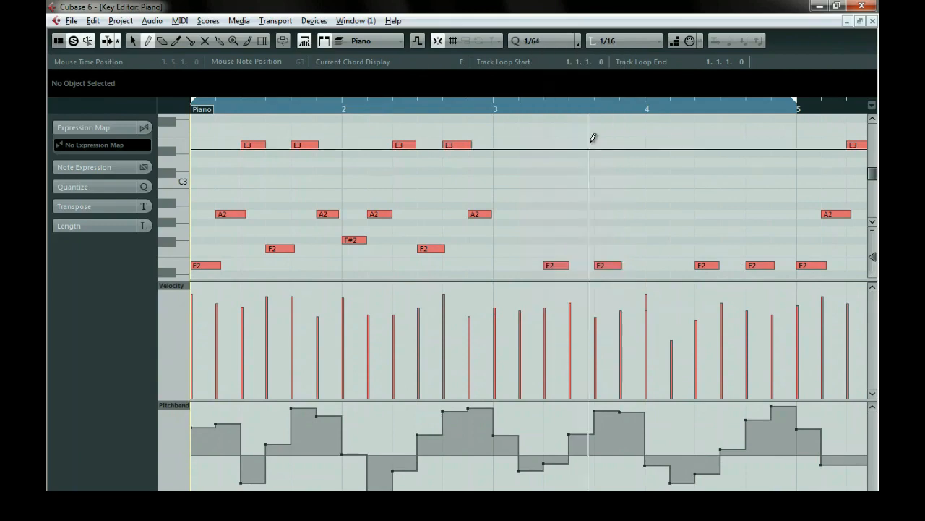
pyautogui.moveTo(200, 447)
pyautogui.mouseDown()
pyautogui.moveTo(203, 428)
pyautogui.moveTo(362, 422)
pyautogui.moveTo(415, 477)
pyautogui.moveTo(436, 409)
pyautogui.moveTo(480, 443)
pyautogui.moveTo(574, 471)
pyautogui.moveTo(599, 415)
pyautogui.moveTo(667, 448)
pyautogui.moveTo(781, 425)
pyautogui.moveTo(817, 454)
pyautogui.mouseUp()
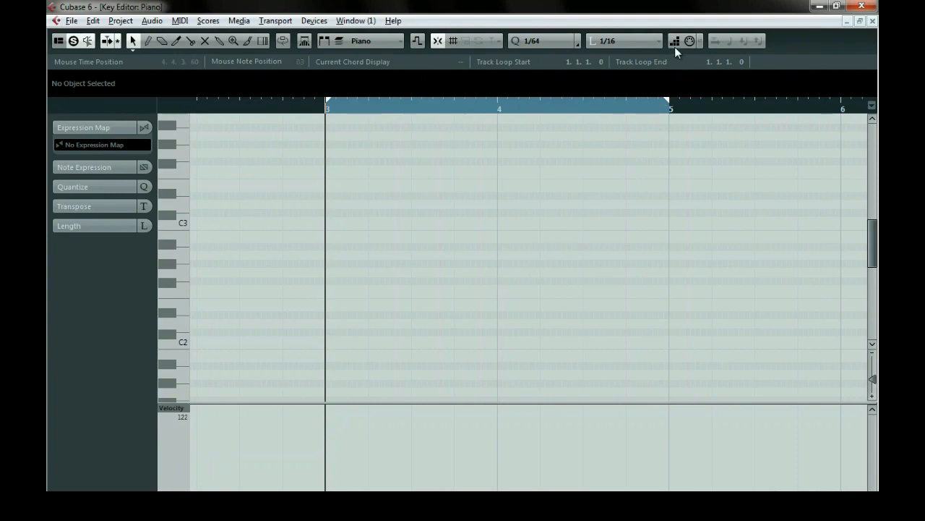
# Check that the Step/MIDI Input controls are shown in the toolbar setup and turn on Step Input.
pyautogui.rightClick(783, 49)
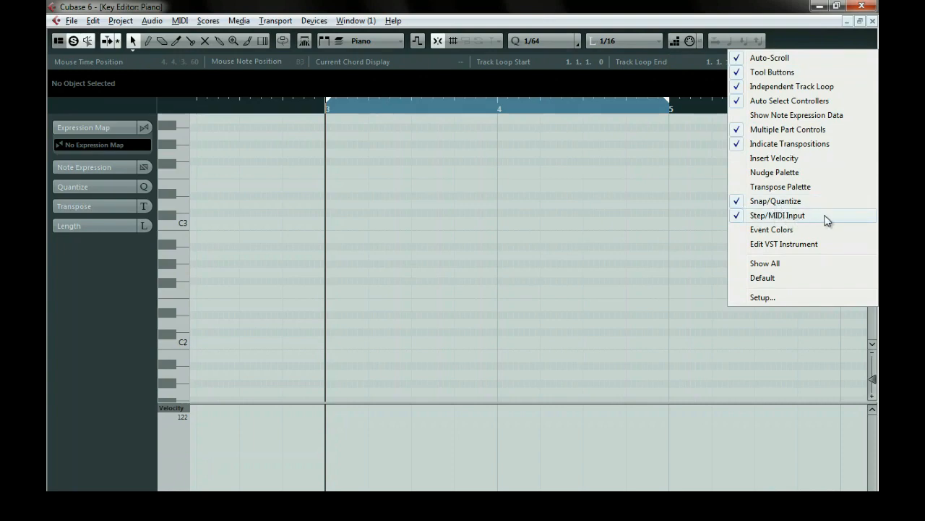
pyautogui.click(799, 44)
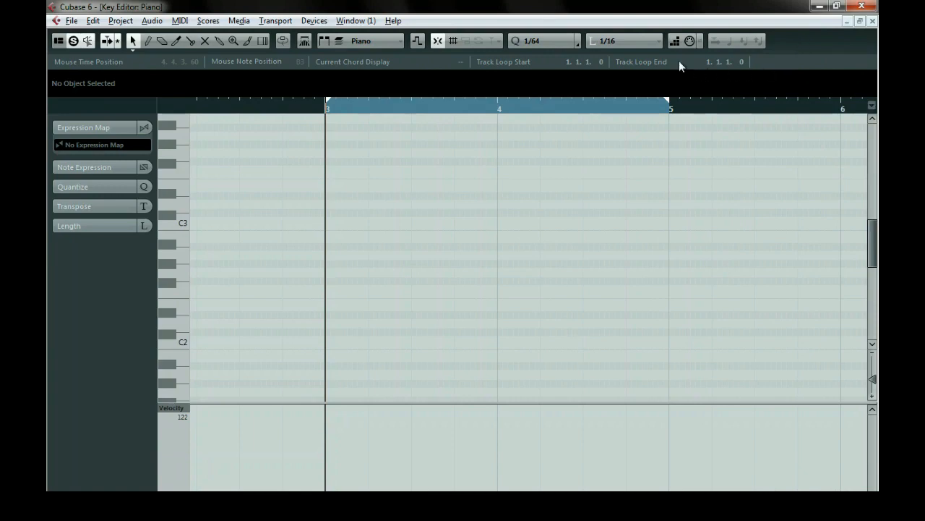
pyautogui.click(673, 42)
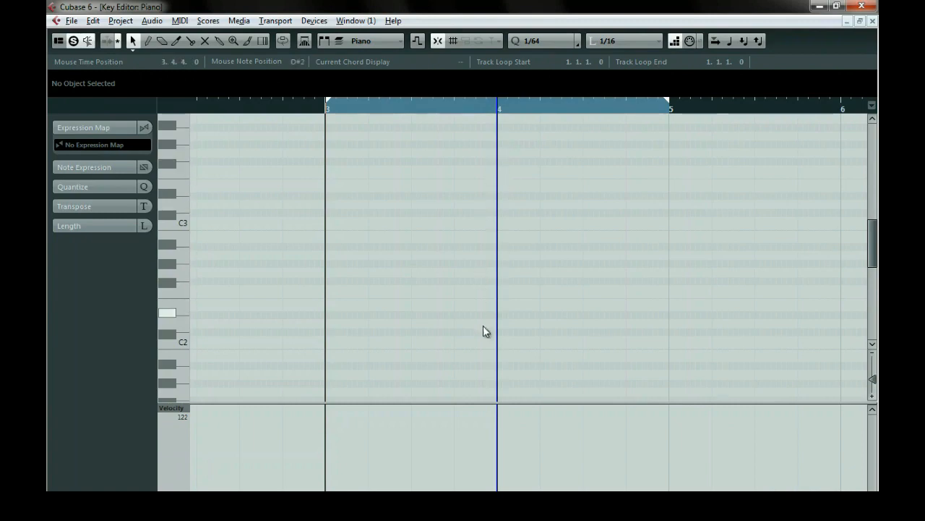
# Try several positions for the step input cursor between bars 3 and 5, ending on the last sixteenth of beat 1 in bar 3.
pyautogui.click(551, 273)
pyautogui.click(433, 275)
pyautogui.click(467, 269)
pyautogui.click(393, 264)
pyautogui.click(407, 267)
pyautogui.click(364, 267)
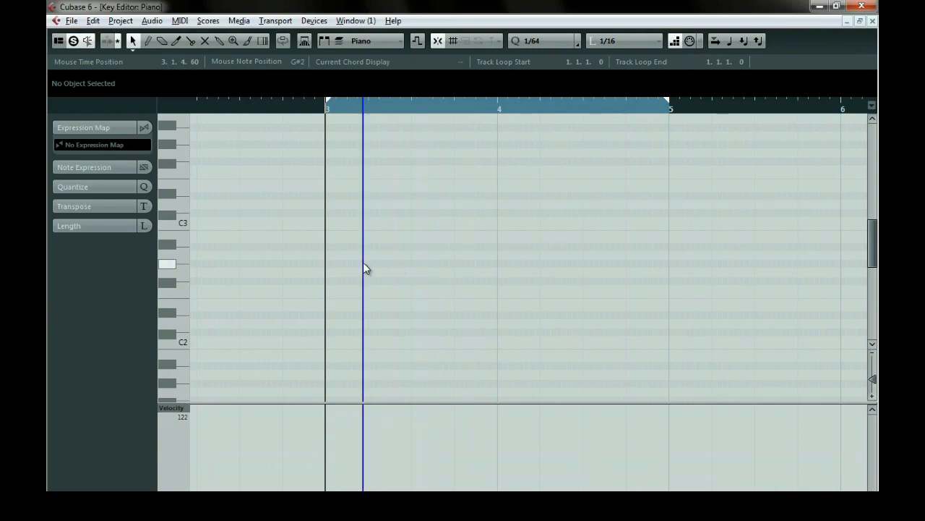
# Nudge the step input cursor forward a few 1/64 steps and back to the start of bar 3.
pyautogui.press('Right')
pyautogui.press('Right')
pyautogui.press('Right')
pyautogui.press('Right')
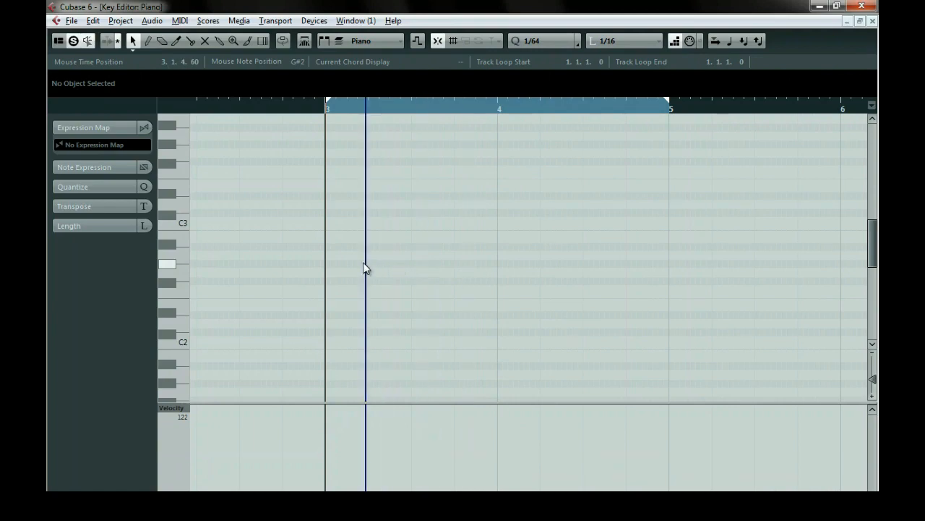
pyautogui.press('Left')
pyautogui.press('Left')
pyautogui.press('Left')
pyautogui.press('Left')
pyautogui.press('Left')
pyautogui.press('Left')
pyautogui.press('Left')
pyautogui.press('Left')
pyautogui.press('Left')
pyautogui.press('Left')
pyautogui.press('Left')
pyautogui.press('Left')
pyautogui.press('Left')
pyautogui.press('Left')
pyautogui.press('Left')
pyautogui.press('Left')
pyautogui.press('Left')
pyautogui.press('Left')
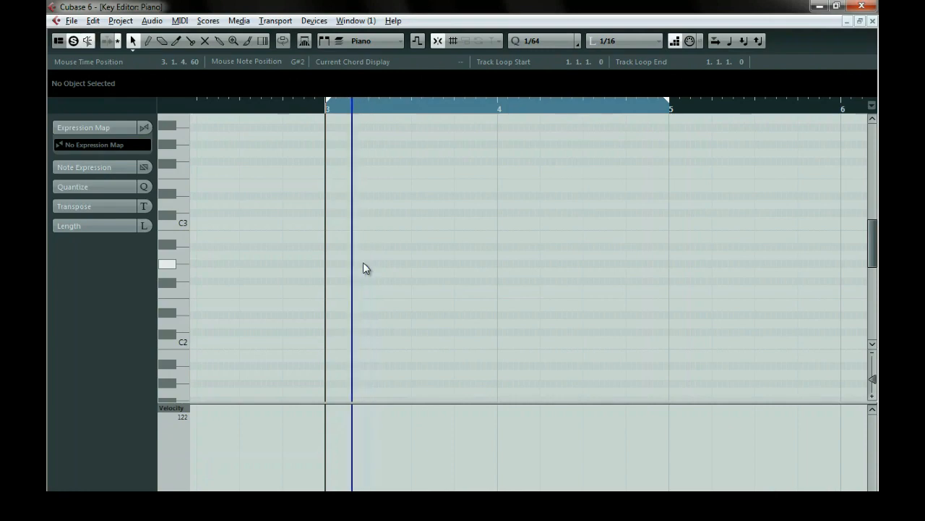
pyautogui.press('Left')
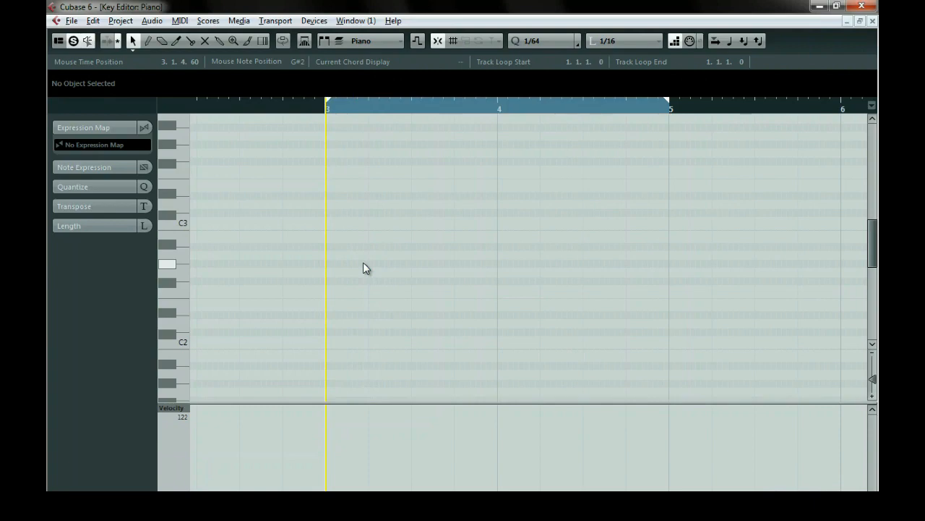
# Set the quantize value to 1/16 for step input and play back the notes entered in bars 3 and 4.
pyautogui.click(561, 40)
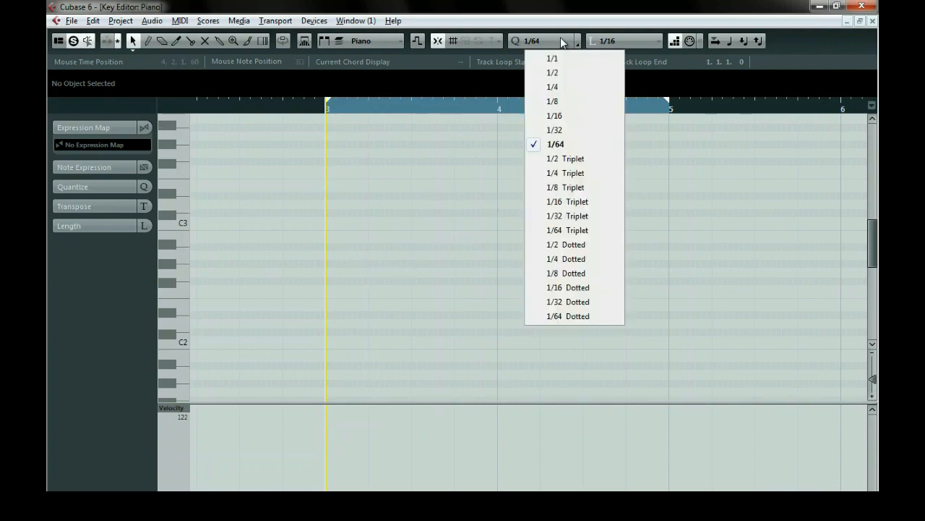
pyautogui.click(584, 117)
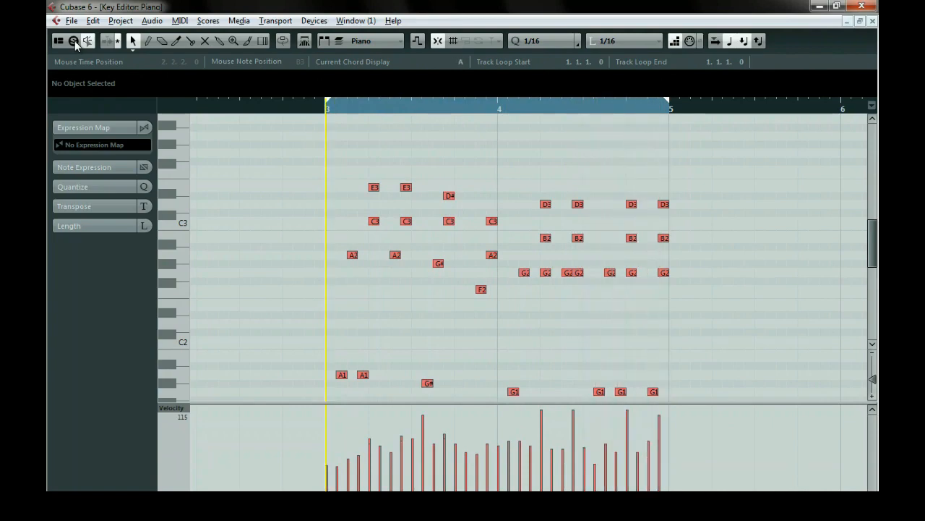
pyautogui.press('space')
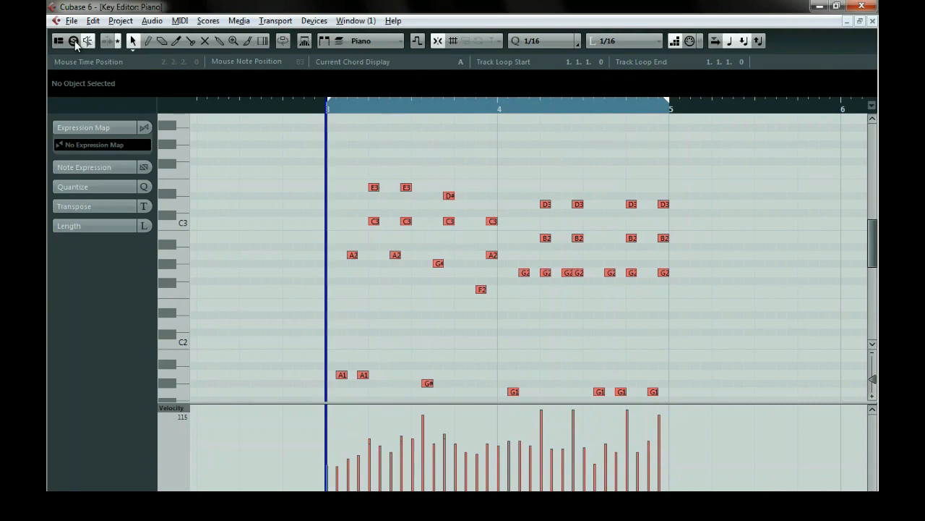
pyautogui.press('space')
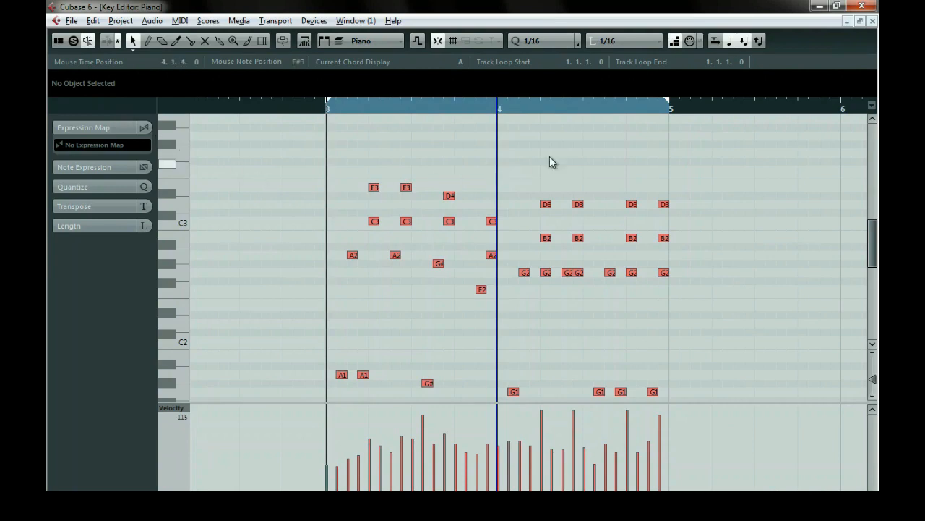
# Turn on Move Insert Mode to step-enter new notes from bar 4 ahead of the existing ones, and switch off Step Input.
pyautogui.click(713, 42)
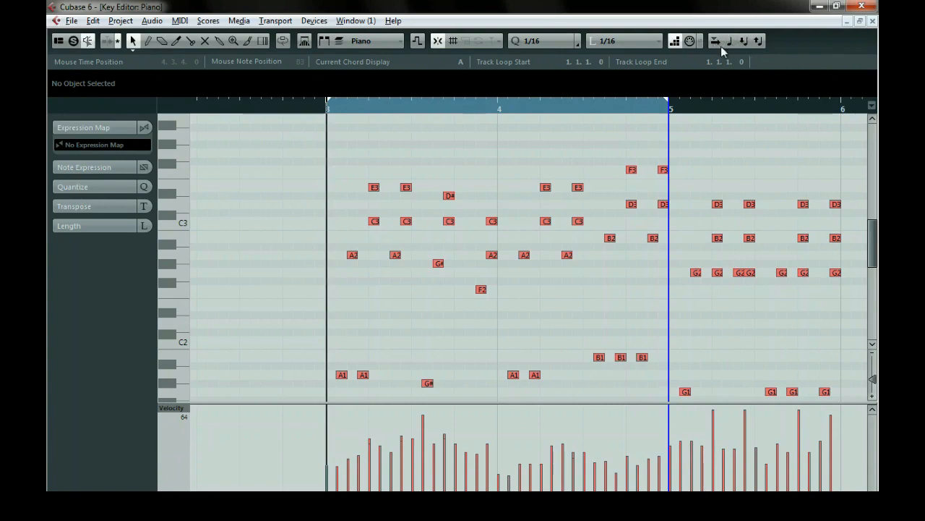
pyautogui.click(679, 47)
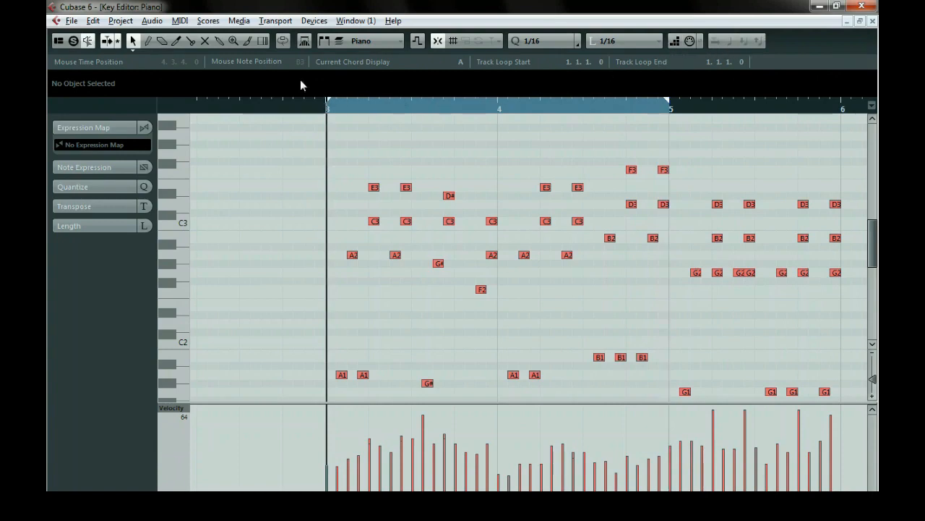
# Turn on the Independent Track Loop and set its range from 3.1.1.0 to 4.1.1.0.
pyautogui.click(280, 44)
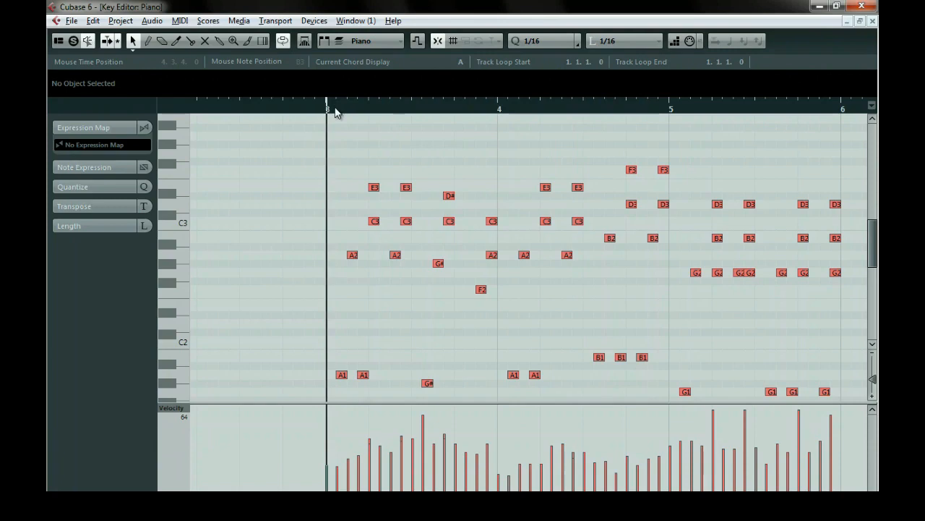
pyautogui.moveTo(332, 111); pyautogui.dragTo(328, 86)
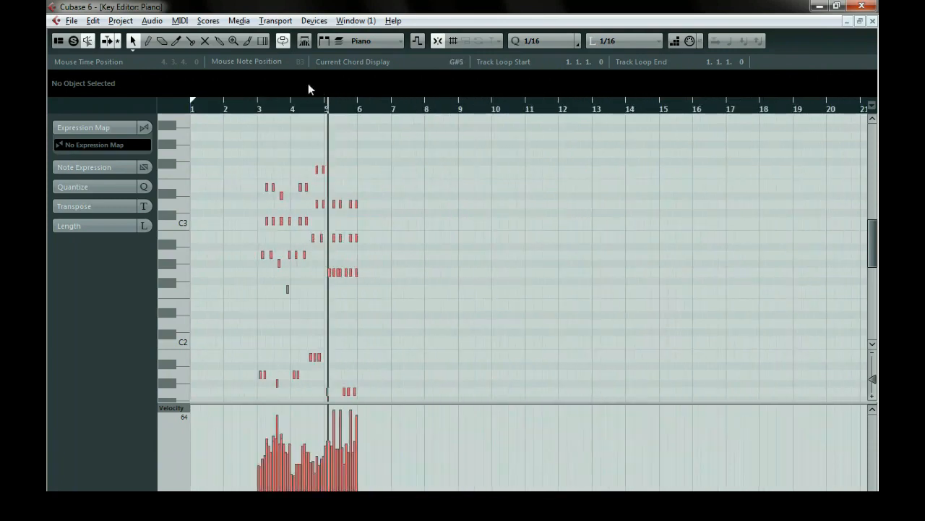
pyautogui.moveTo(193, 104); pyautogui.dragTo(367, 107)
pyautogui.moveTo(194, 107); pyautogui.dragTo(261, 109)
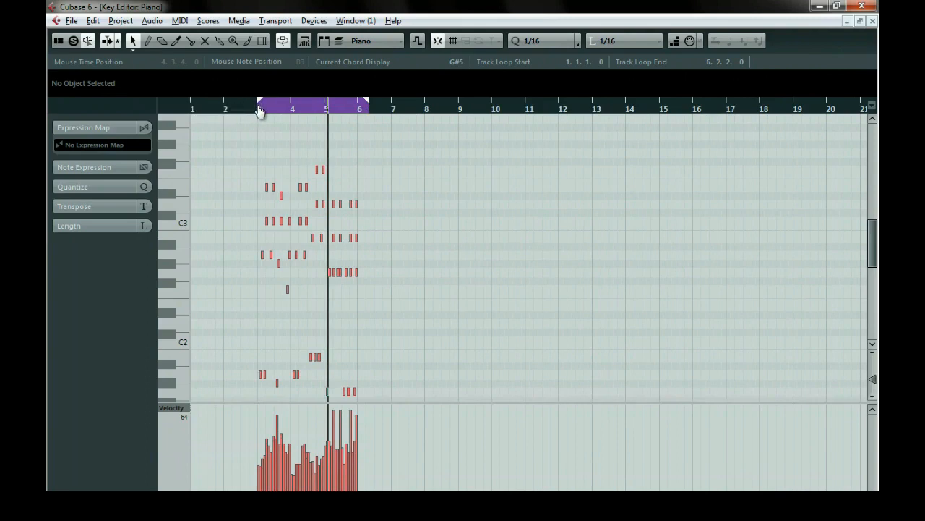
pyautogui.moveTo(367, 107); pyautogui.dragTo(226, 155)
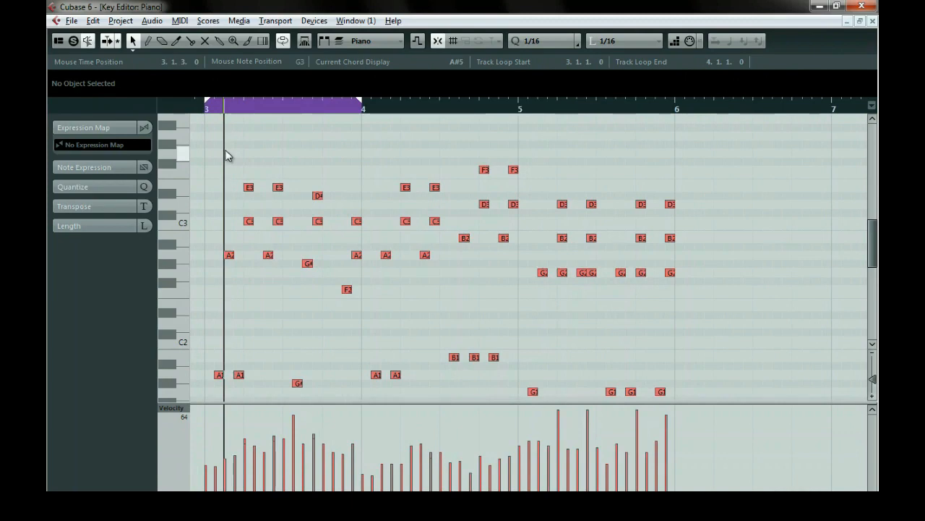
# Play back the bar 3 track loop and turn off the Independent Track Loop.
pyautogui.press('space')
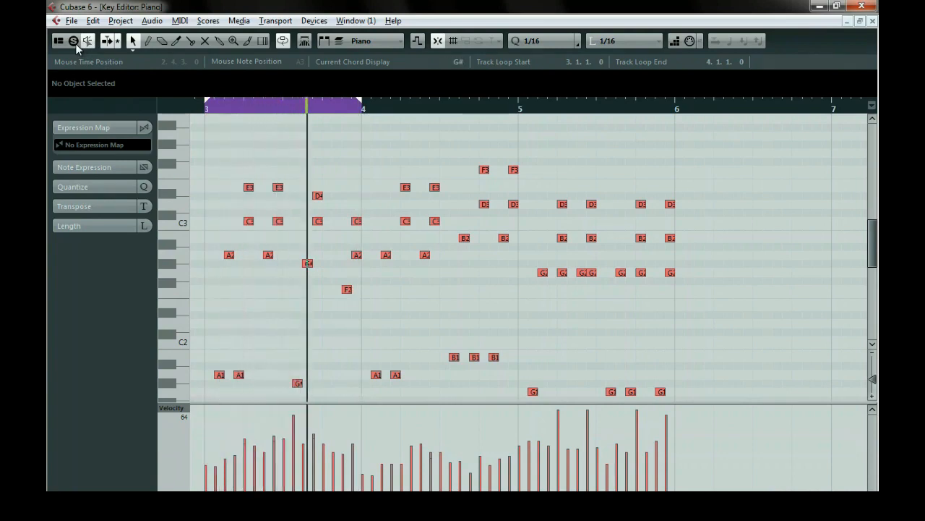
pyautogui.click(283, 41)
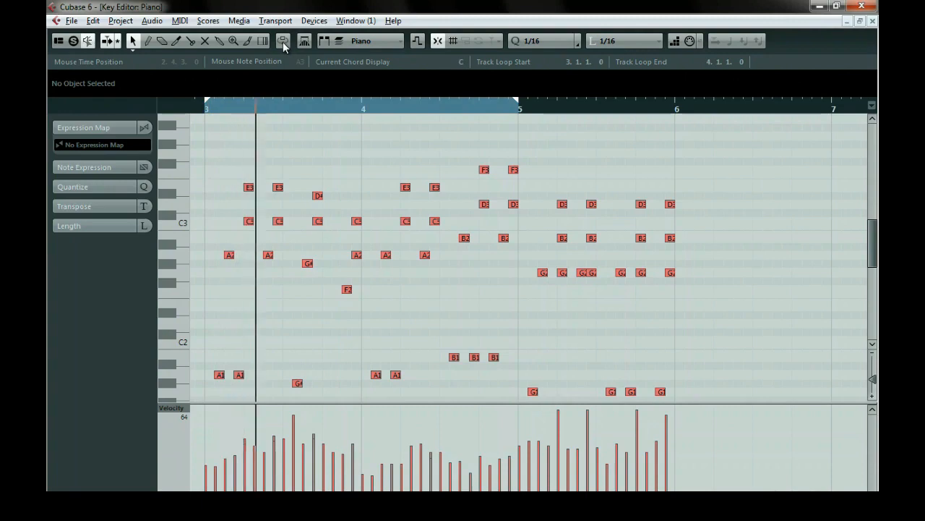